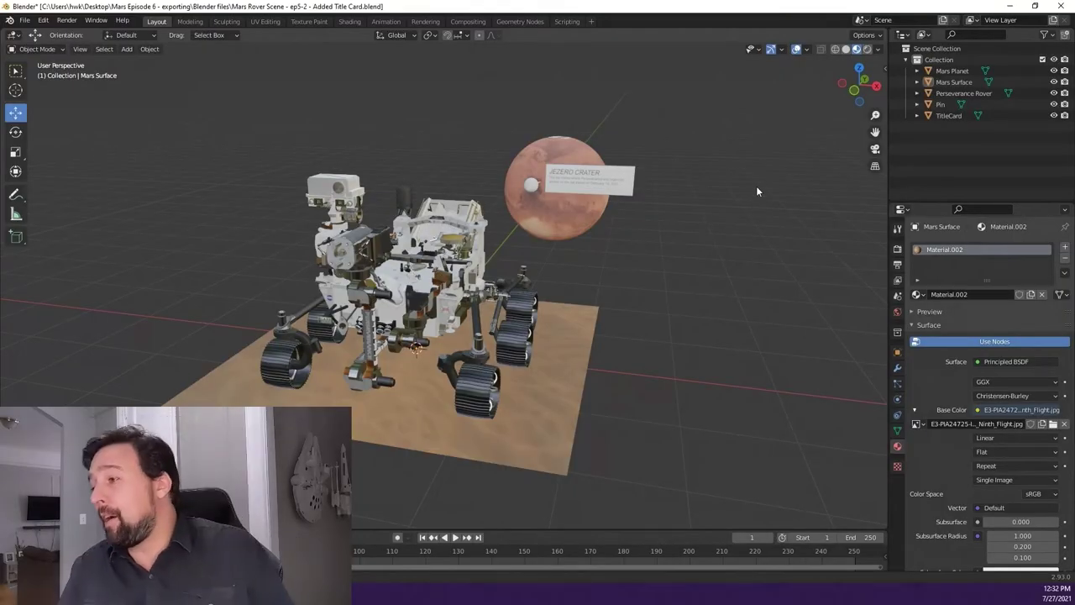
middle_click_drag(550, 261, 511, 249)
scroll(550, 264, "up", 3)
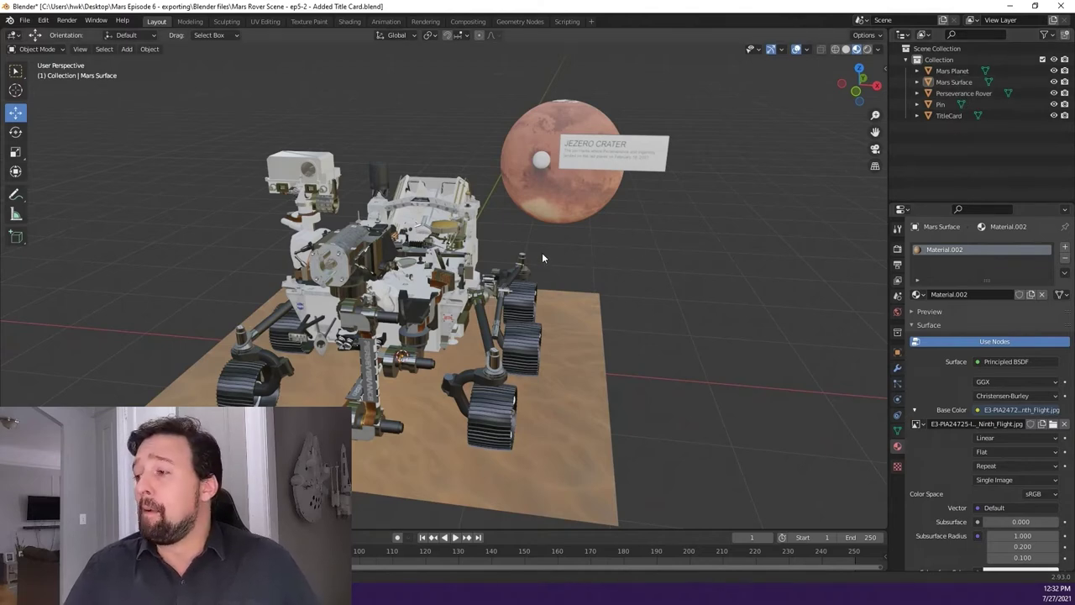
middle_click_drag(473, 255, 504, 247)
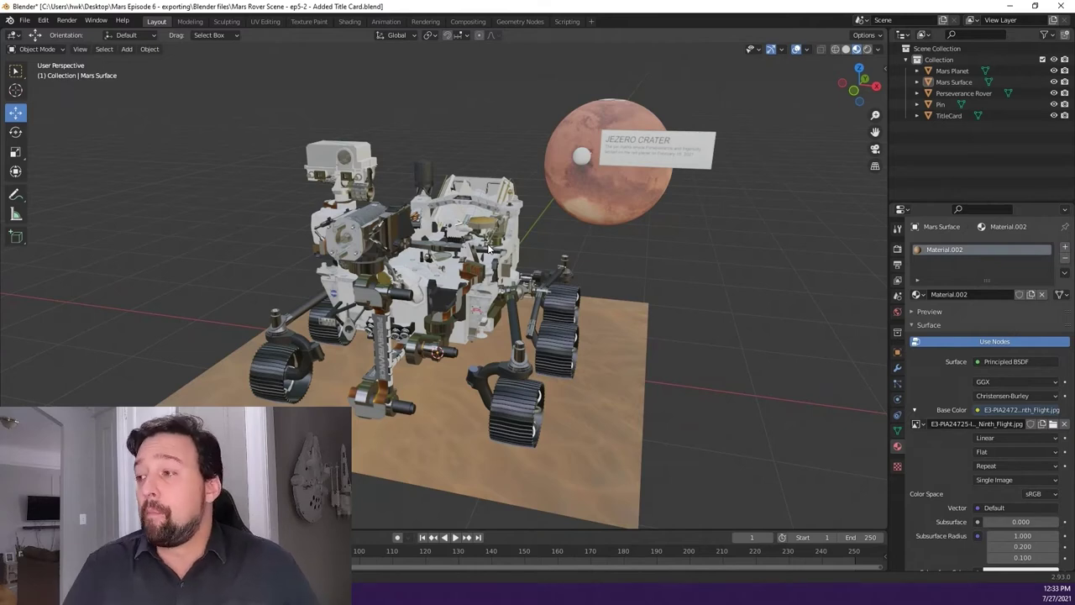
middle_click_drag(392, 252, 400, 260)
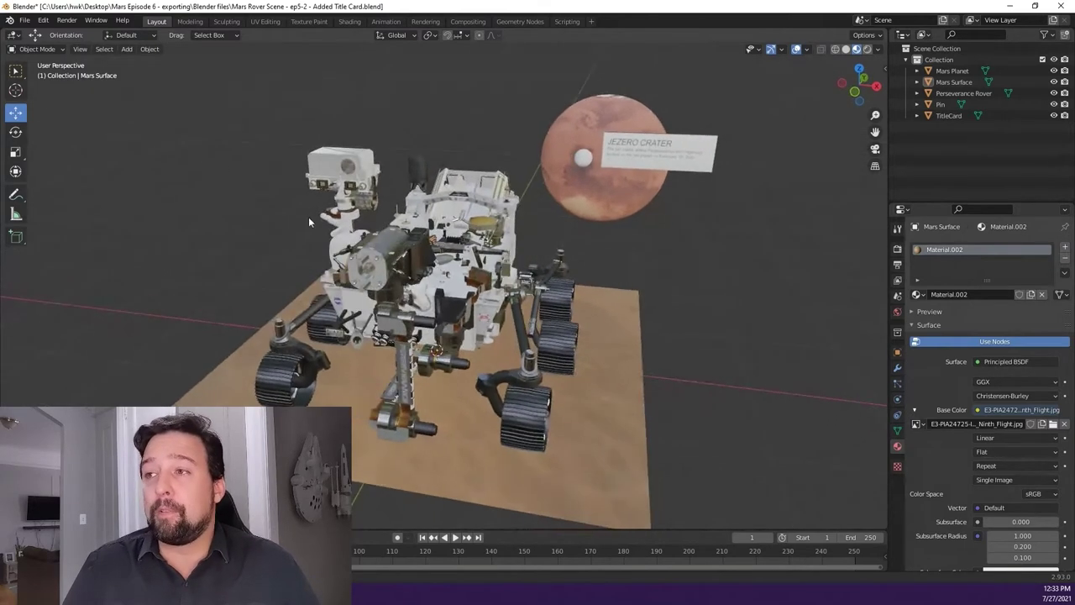
Start a glTF 2.0 export of the scene and choose the Exports folder inside "Mars Episode 6 - exporting" as its destination
left_click(27, 21)
mouse_move(87, 180)
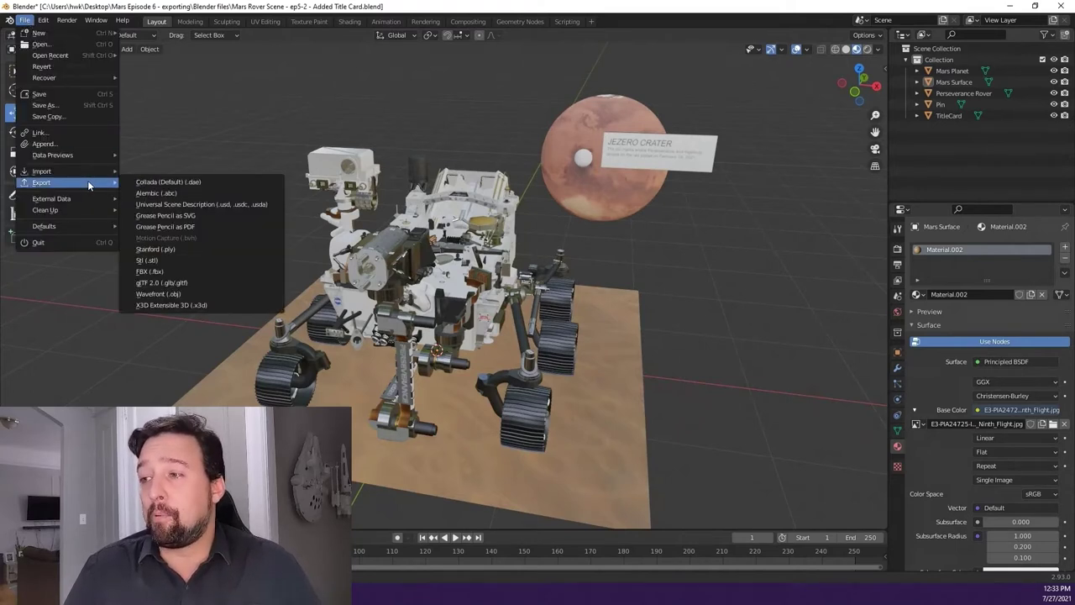
left_click(184, 283)
left_click_drag(540, 127, 501, 113)
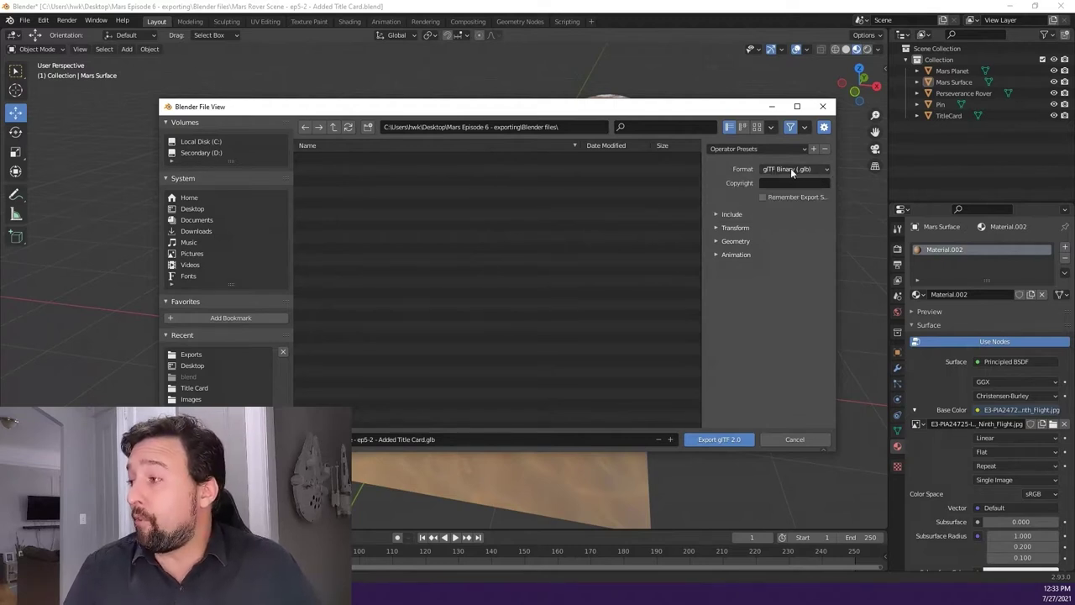
left_click(334, 127)
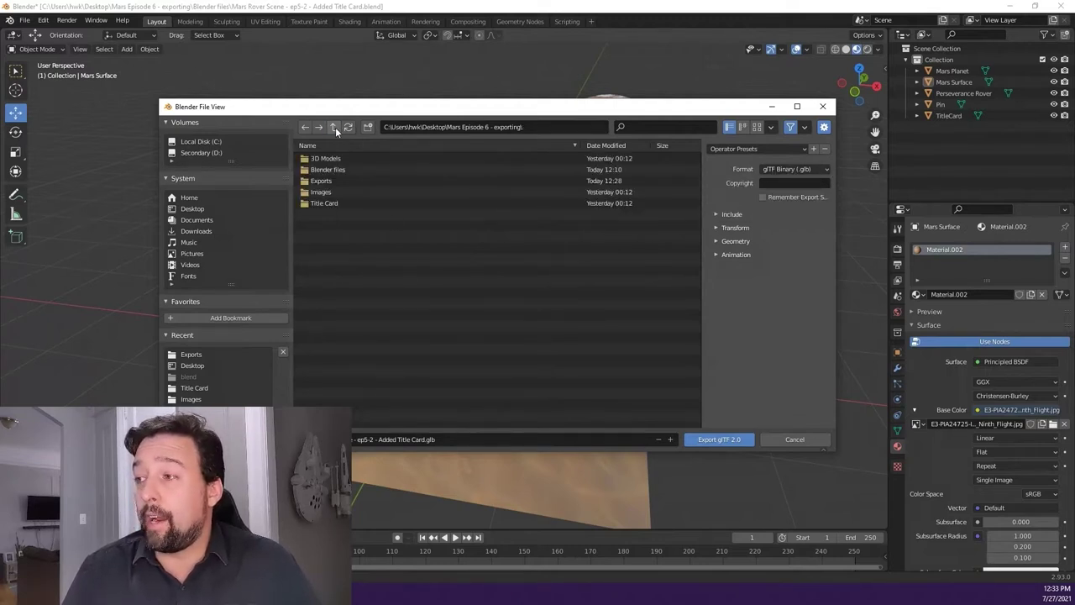
double_click(327, 184)
Name the export file "Mars Rover Scene - ep6 - Where it Landed" and export it as glTF Binary
left_click(365, 440)
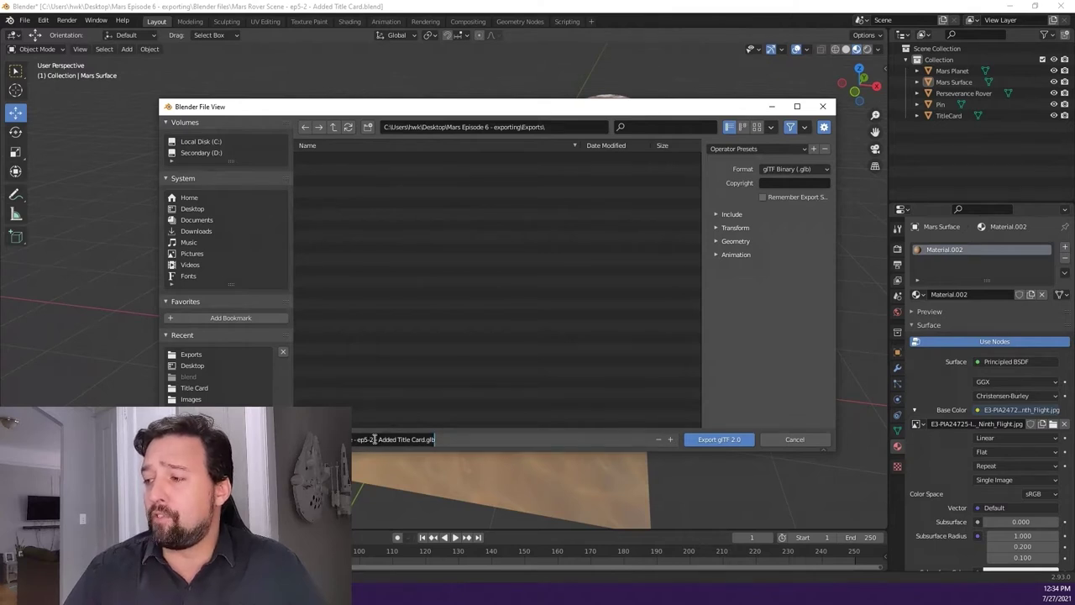
left_click_drag(380, 440, 482, 446)
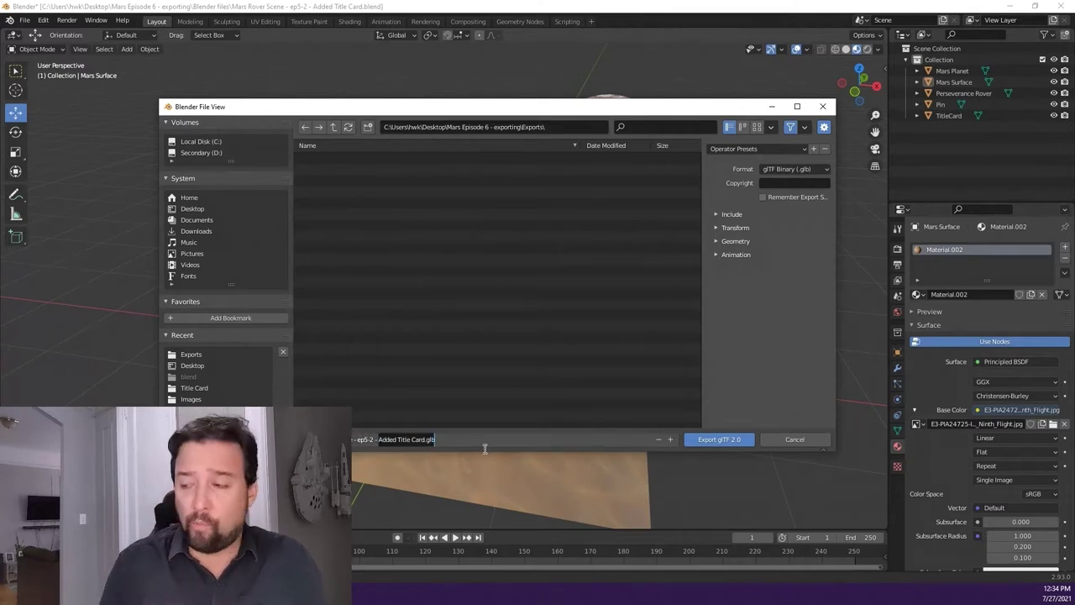
type("Where it Lande")
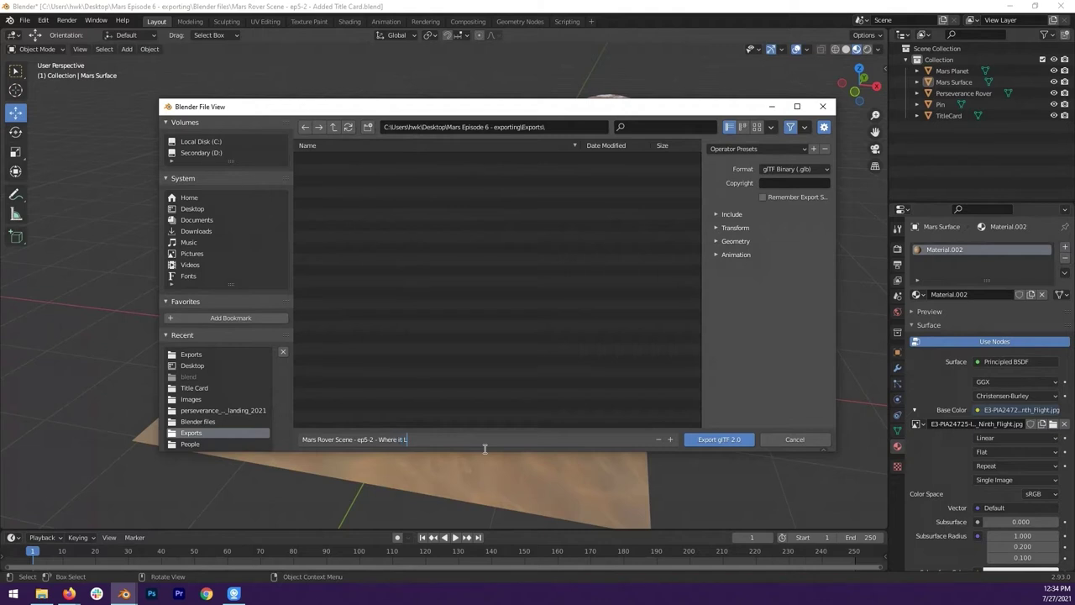
type("d")
key("Left")
key("Left")
key("Left")
key("Left")
key("Left")
key("Left")
key("Left")
key("Left")
key("Left")
key("Left")
key("Left")
key("Left")
key("Left")
key("Left")
key("Left")
key("Left")
key("Left")
key("Left")
key("Left")
key("shift+Left")
key("shift+Left")
key("shift+Left")
type("6")
left_click(430, 442)
left_click(719, 440)
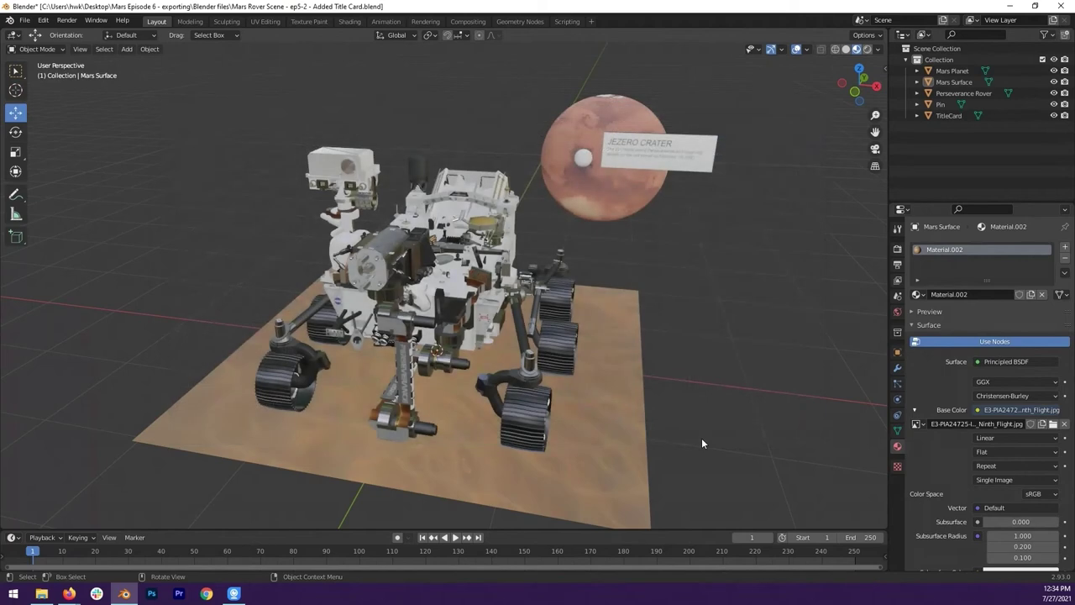
Switch to the file manager's Exports folder and load the exported Mars Rover Scene ep6 file into the glTF Viewer page in the browser
left_click(41, 594)
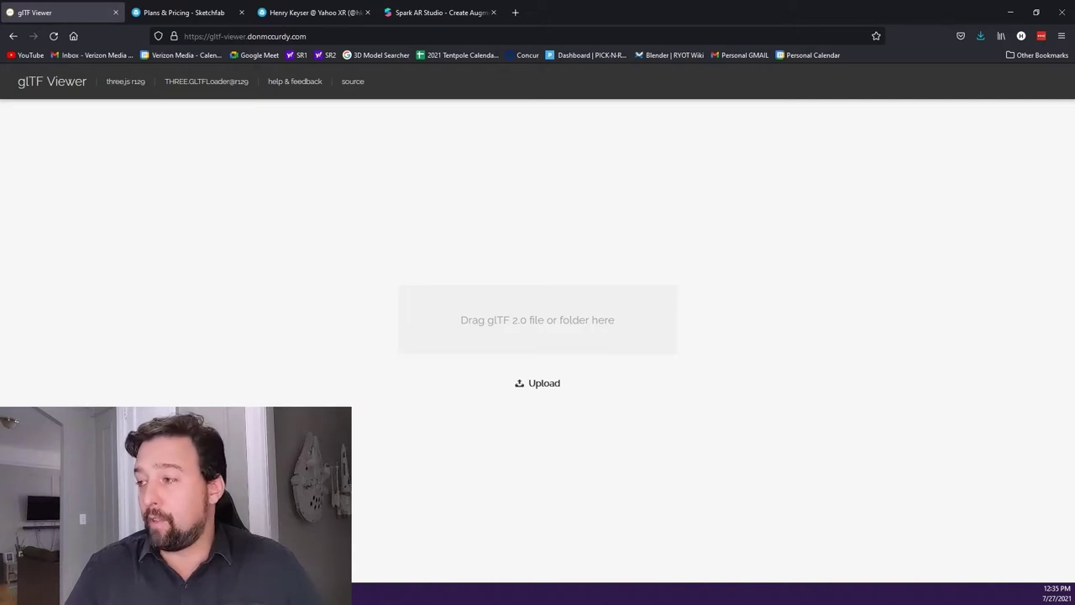
key("alt+Tab")
left_click_drag(571, 107, 308, 391)
left_click_drag(191, 514, 433, 353)
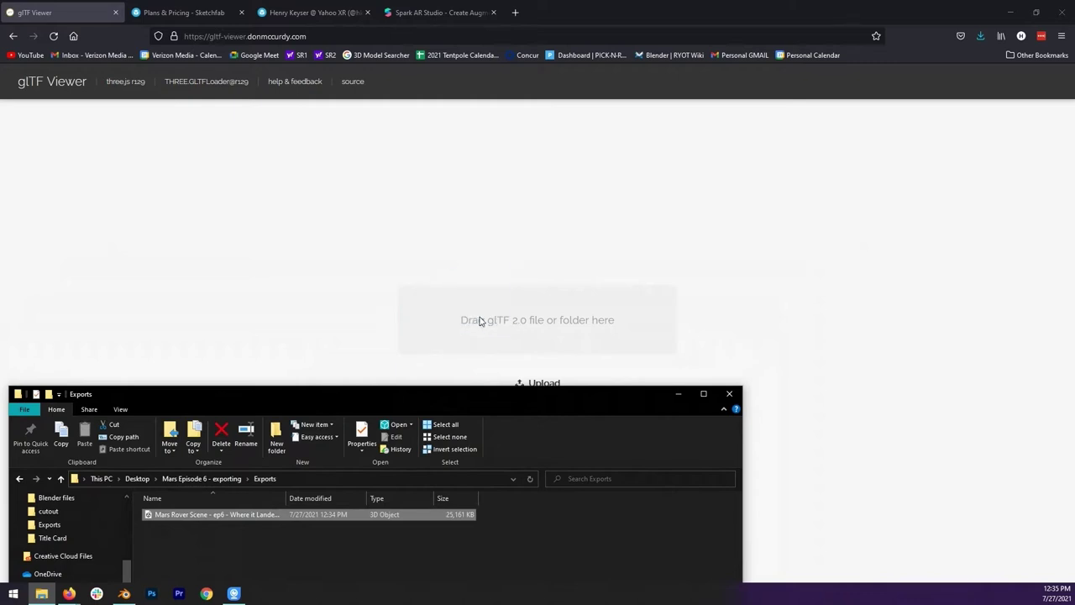
left_click(790, 319)
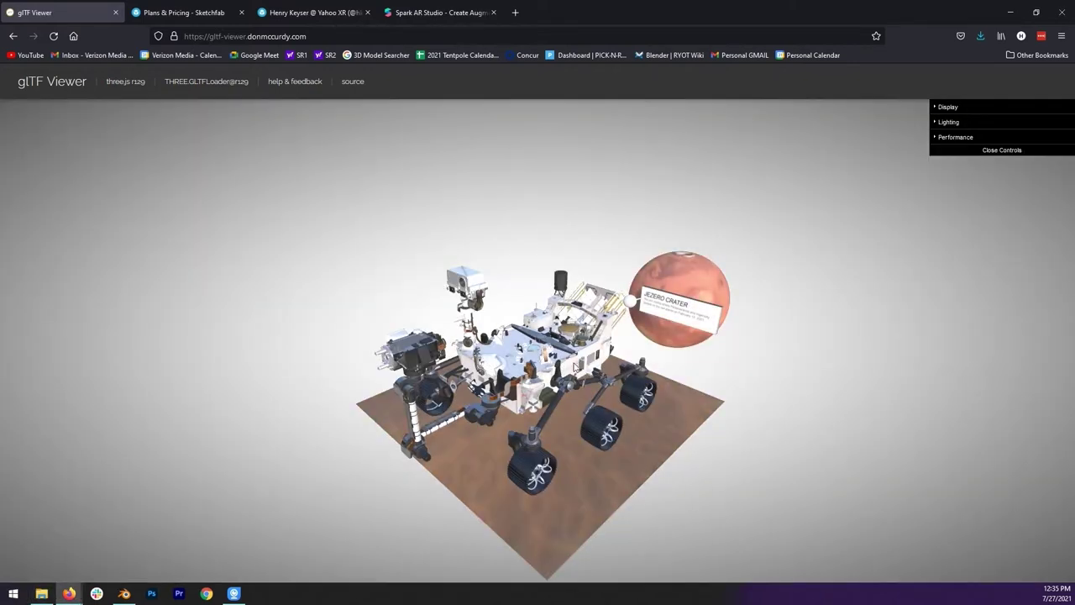
Examine the loaded rover scene from several angles and up close, including the planet and title card
left_click_drag(576, 368, 627, 356)
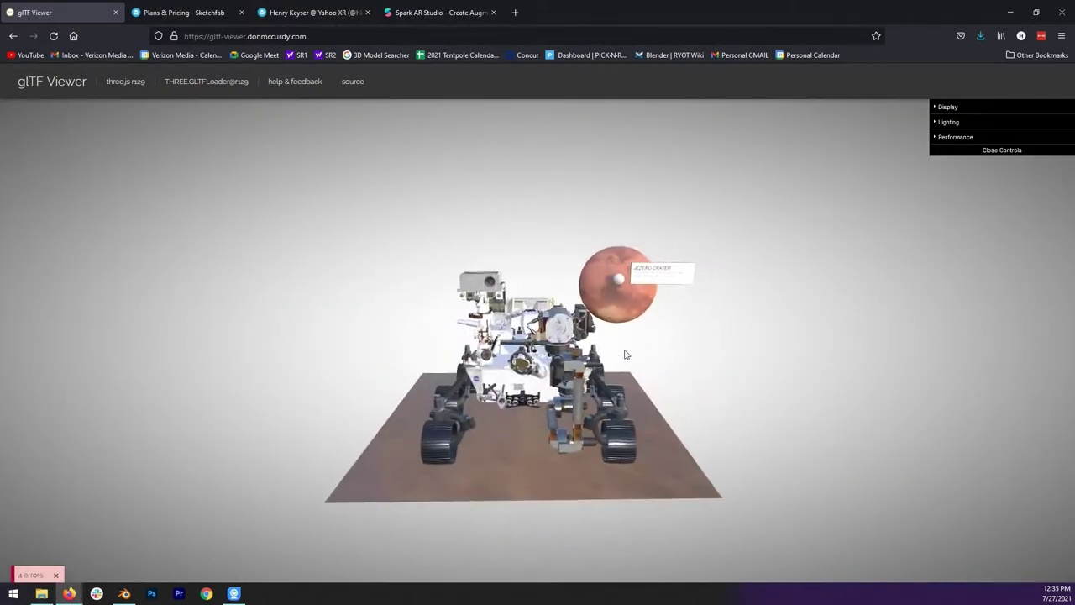
left_click(942, 124)
left_click(936, 124)
left_click_drag(702, 396, 679, 400)
scroll(594, 393, "up", 5)
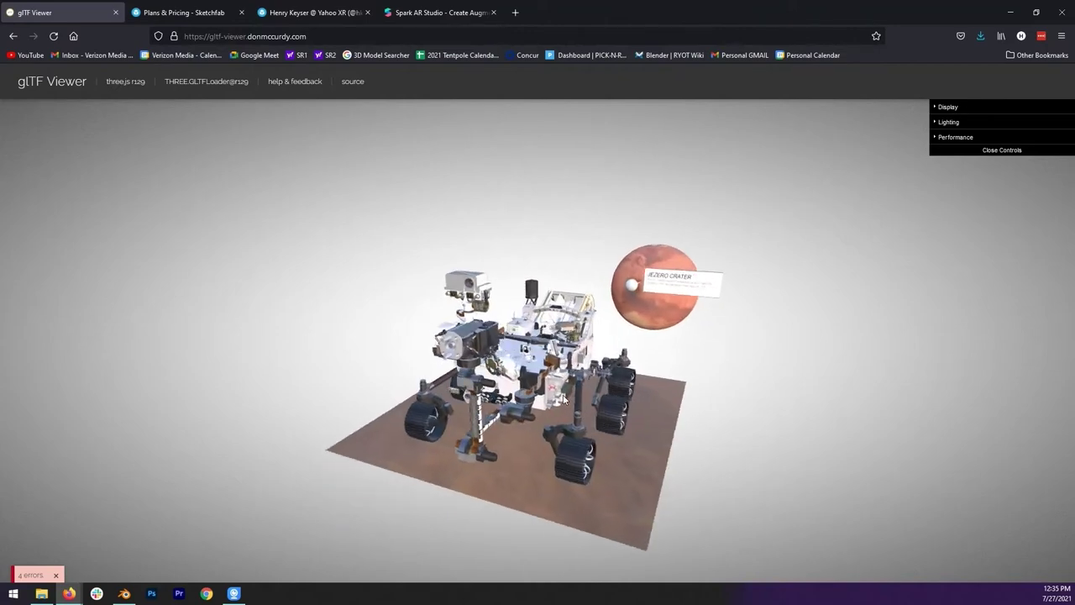
mouse_move(587, 386)
left_mouse_down()
mouse_move(674, 380)
mouse_move(521, 373)
mouse_move(671, 392)
mouse_move(581, 387)
left_mouse_up()
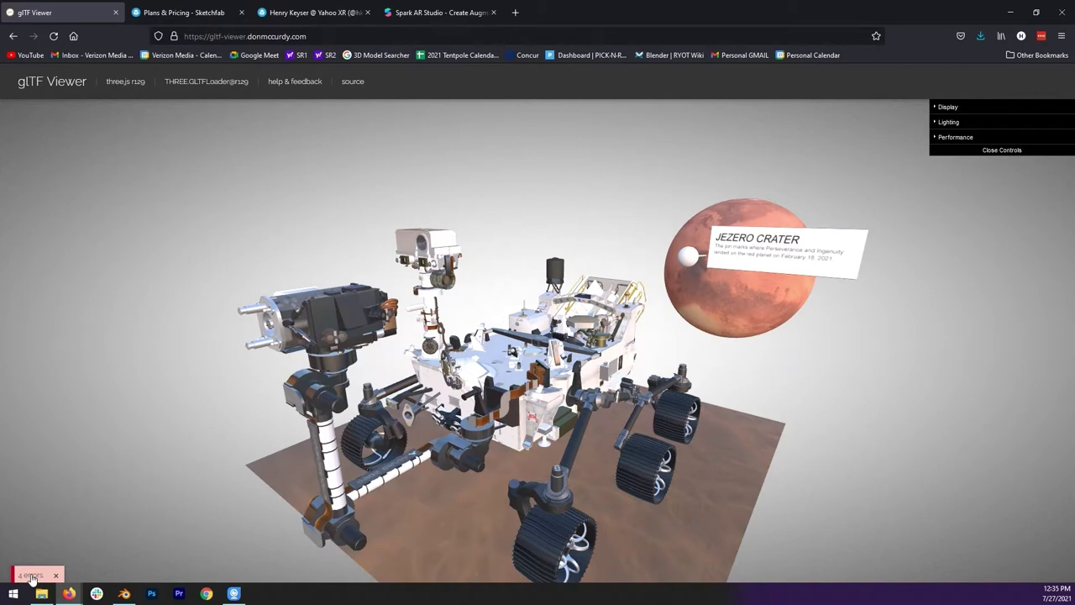
left_click_drag(707, 343, 630, 371)
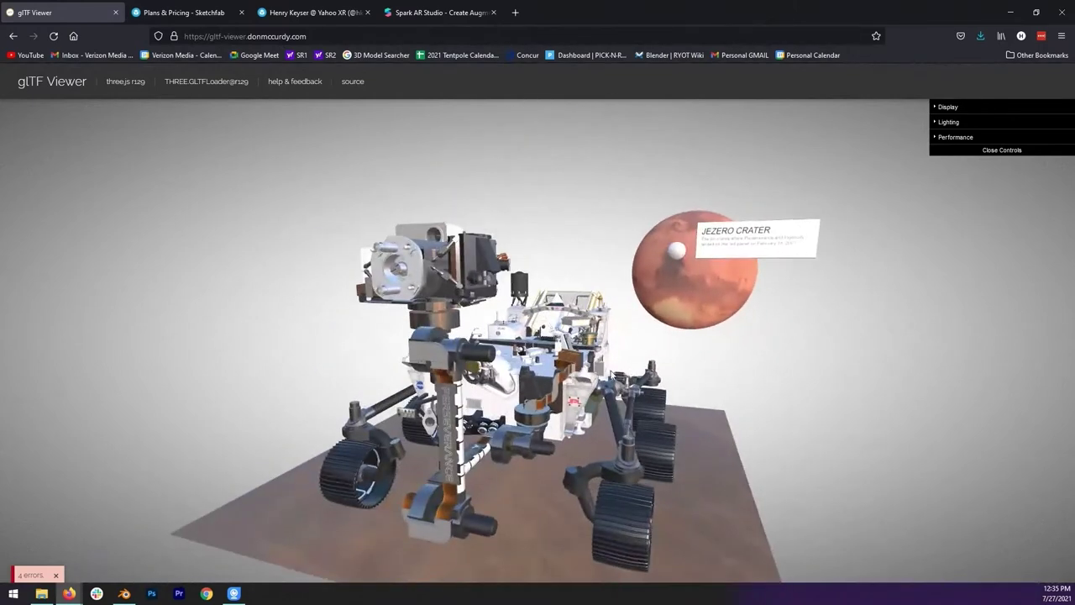
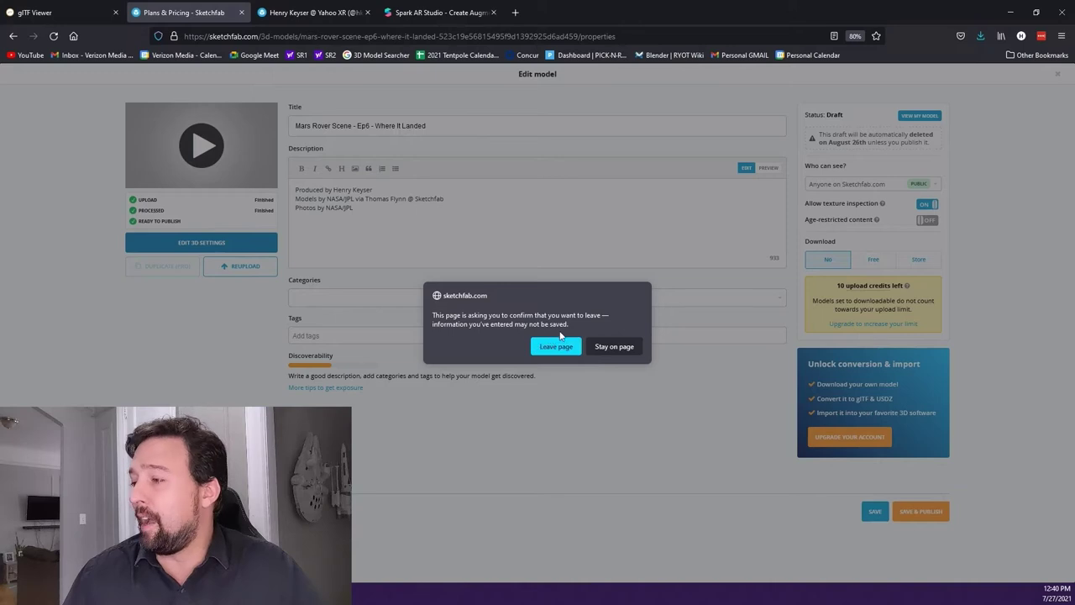
Stay on the Sketchfab model page to save its draft properties, and open the model's 3D settings
left_click(614, 346)
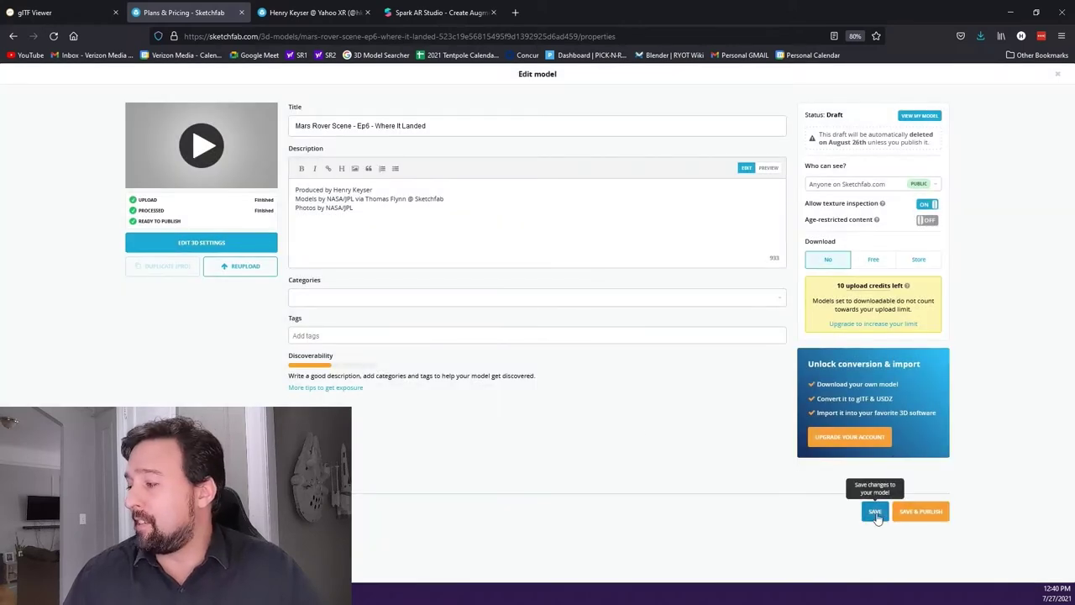
left_click(875, 511)
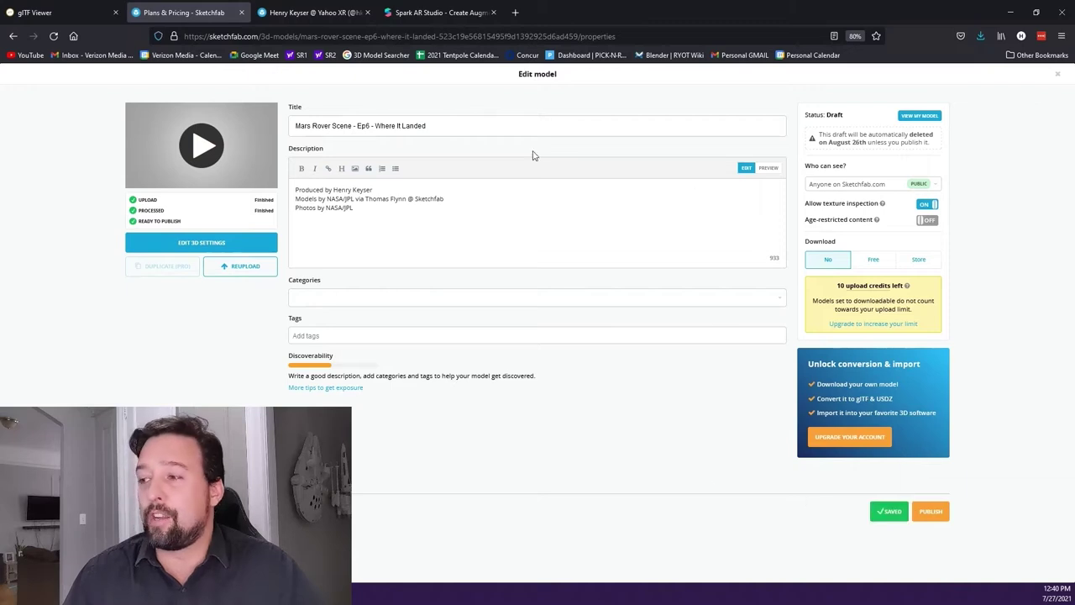
left_click(191, 245)
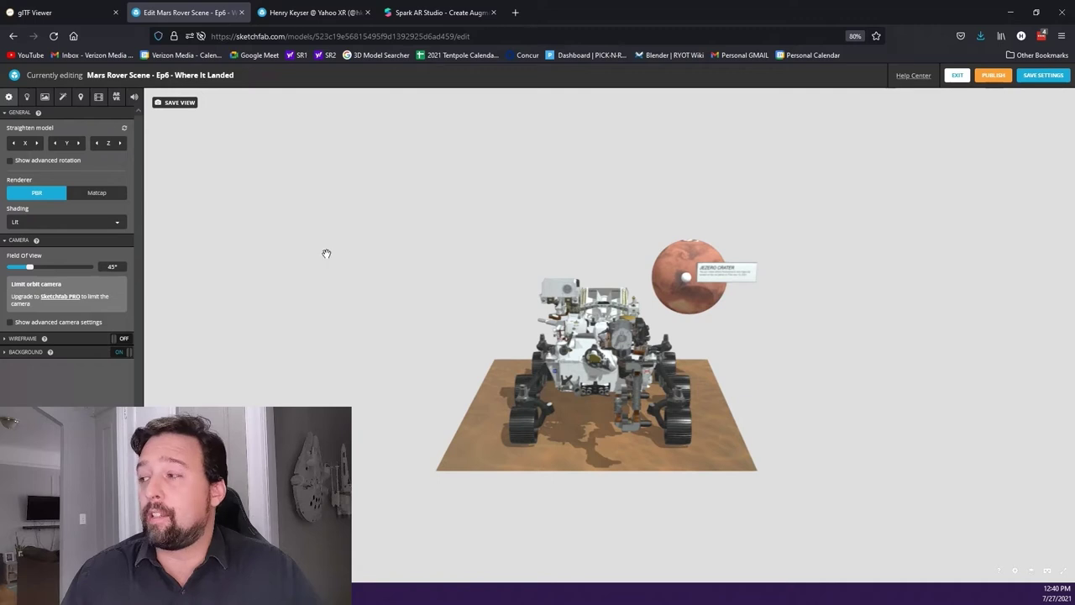
left_click_drag(346, 263, 587, 328)
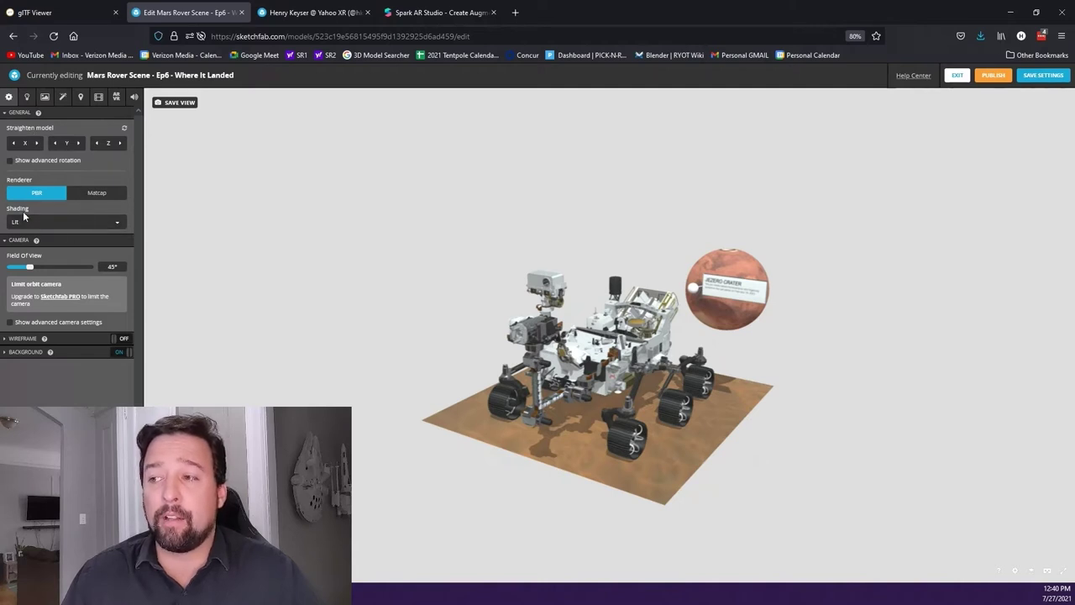
Try a solid red #EB2E2E background, followed by the dirty_light and dirty_dark background images
left_click(67, 352)
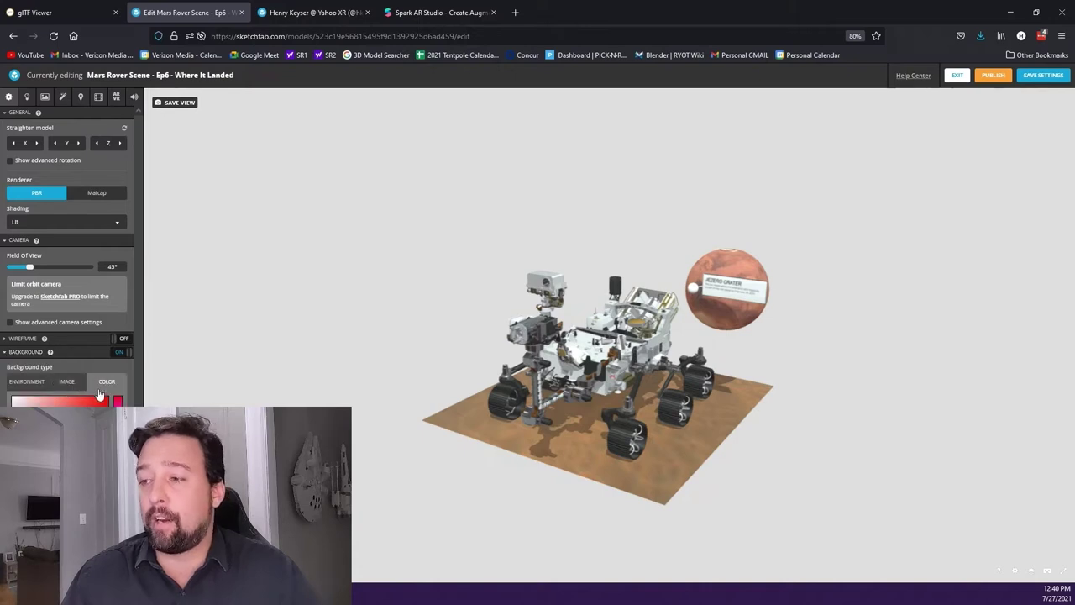
left_click(89, 404)
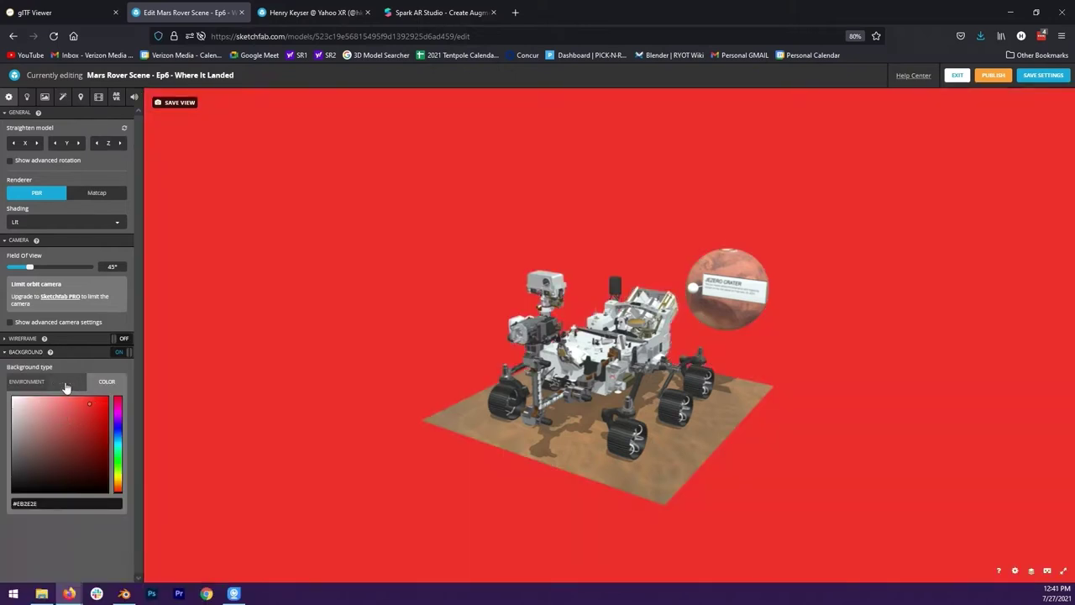
left_click(67, 381)
left_click(61, 426)
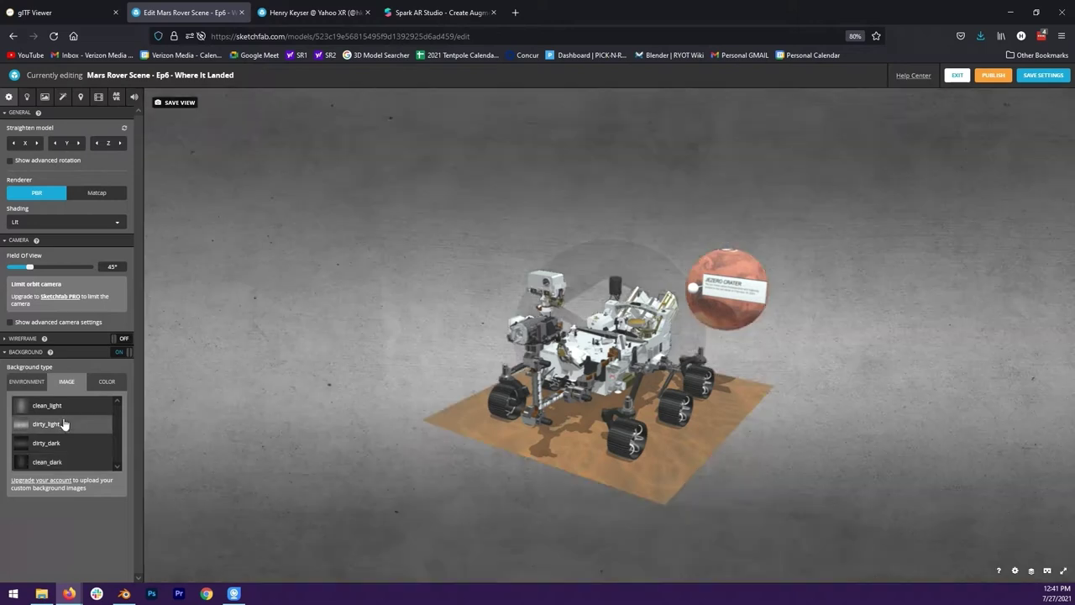
left_click(67, 443)
Set the background type to Environment and change the environment from the preset list to Gareoult
left_click(29, 383)
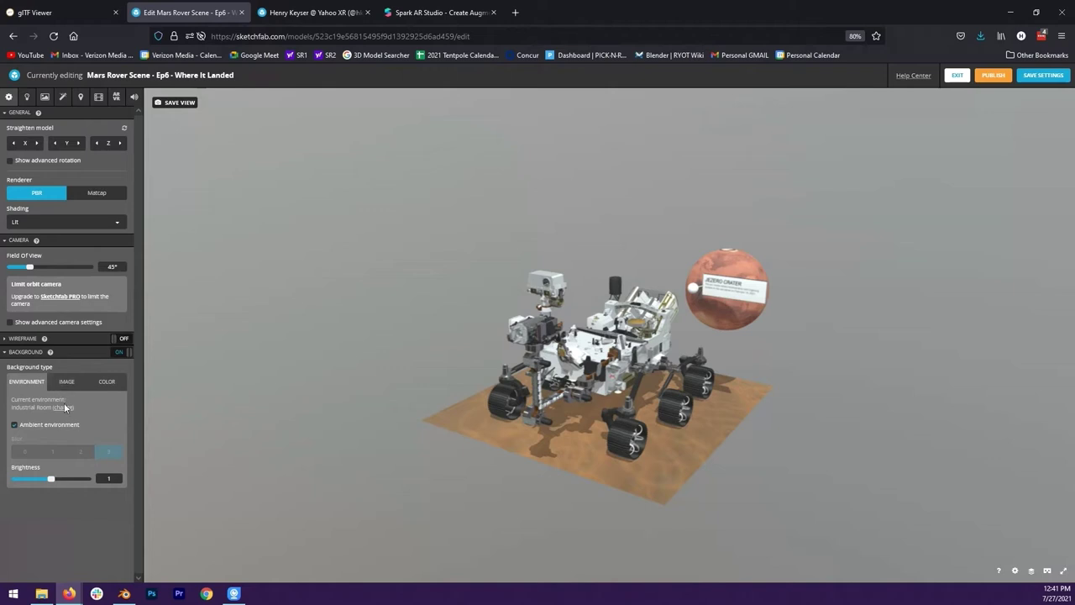
left_click(63, 407)
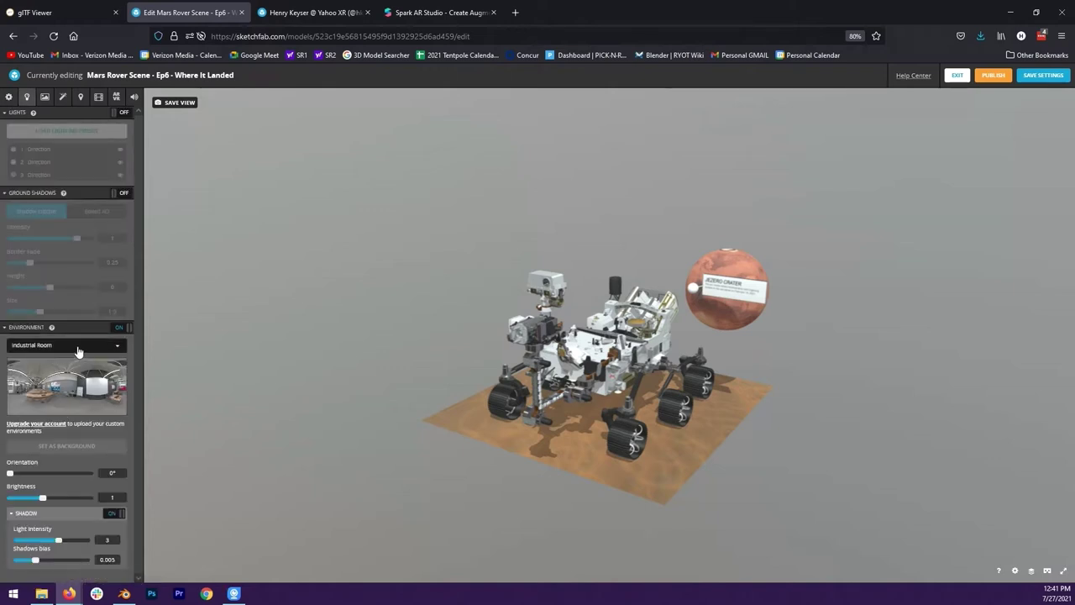
left_click(79, 346)
scroll(84, 395, "down", 10)
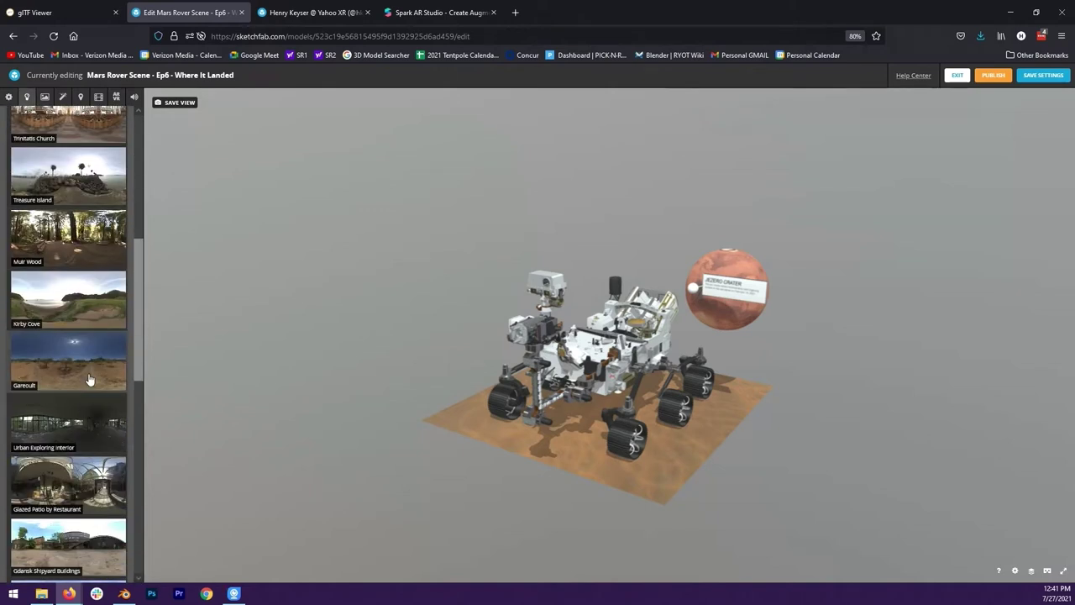
left_click(88, 373)
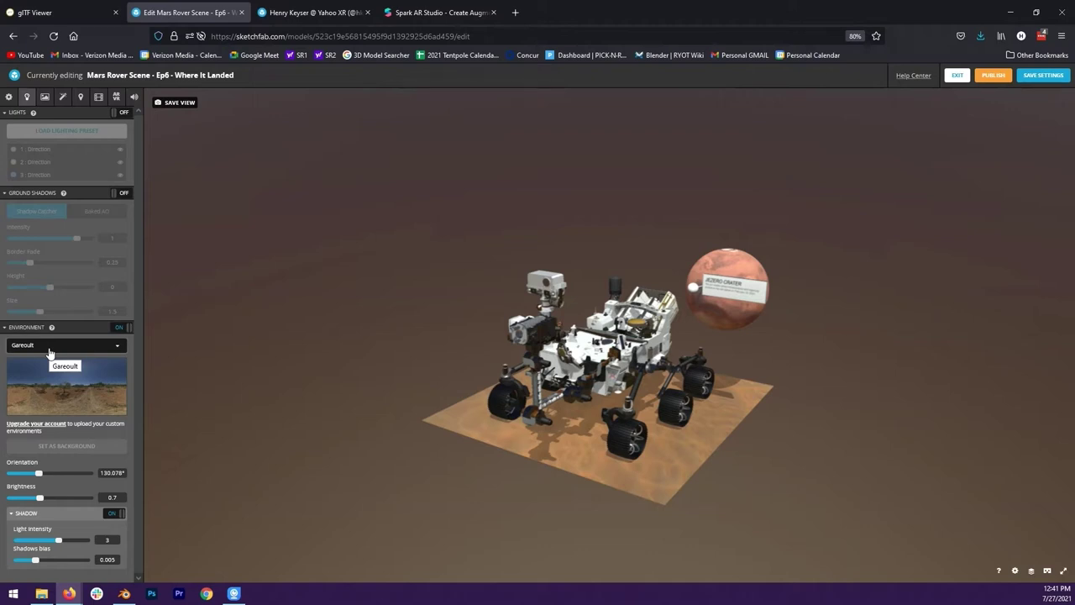
left_click_drag(568, 382, 381, 422)
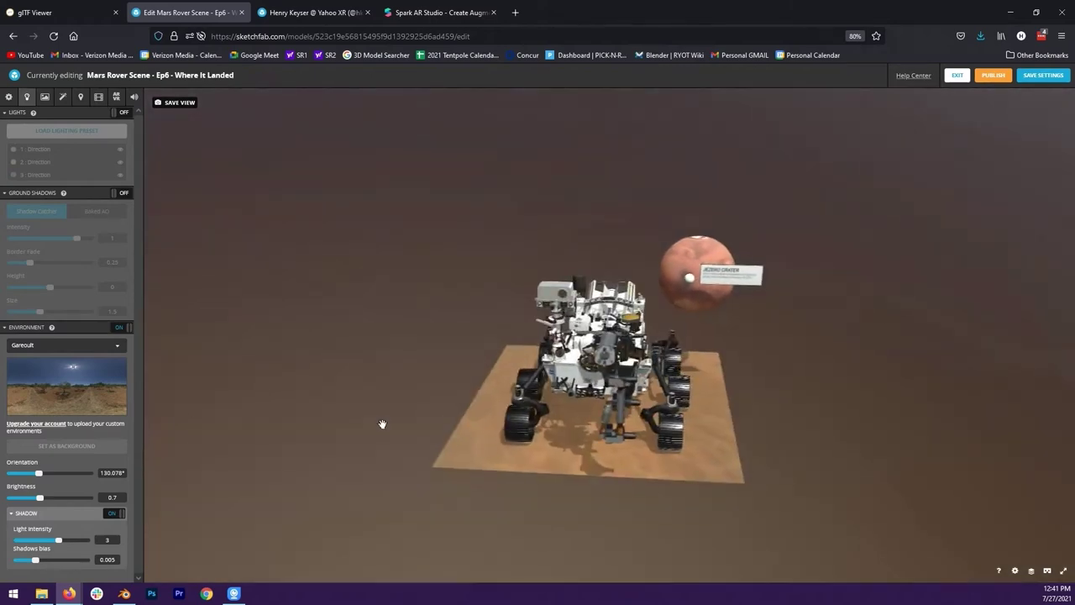
Look through the model's general and material settings with a closer view of the rover, and open the post-processing filters
left_click(20, 328)
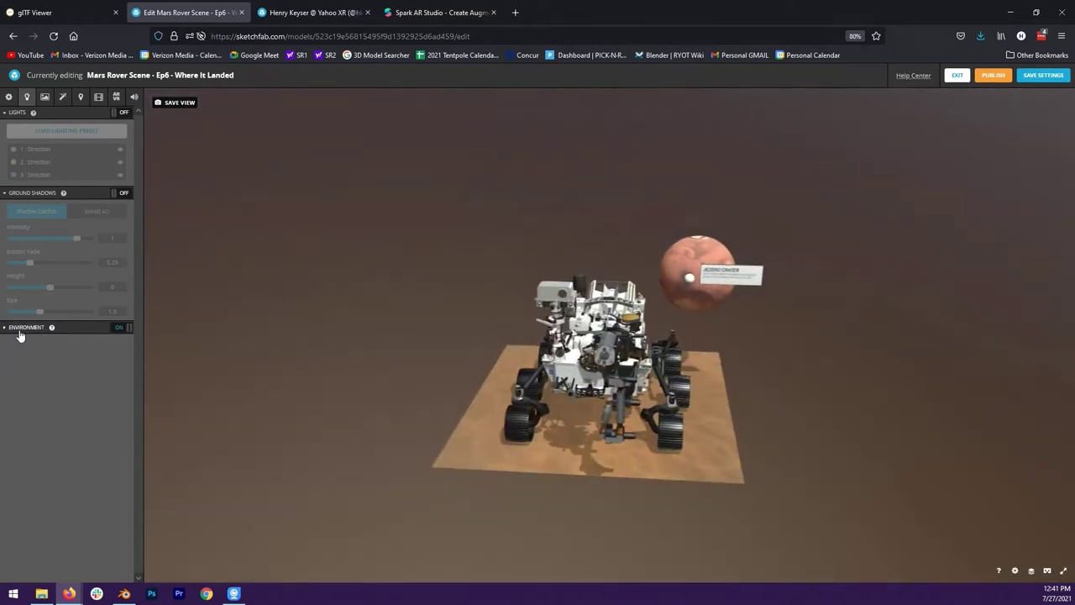
left_click(9, 98)
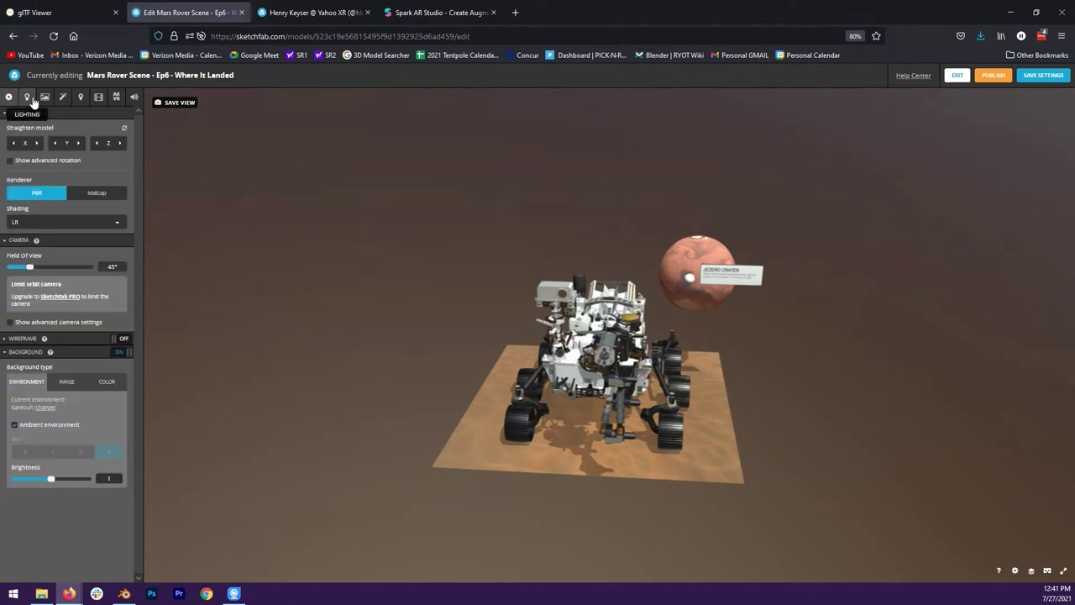
left_click(42, 100)
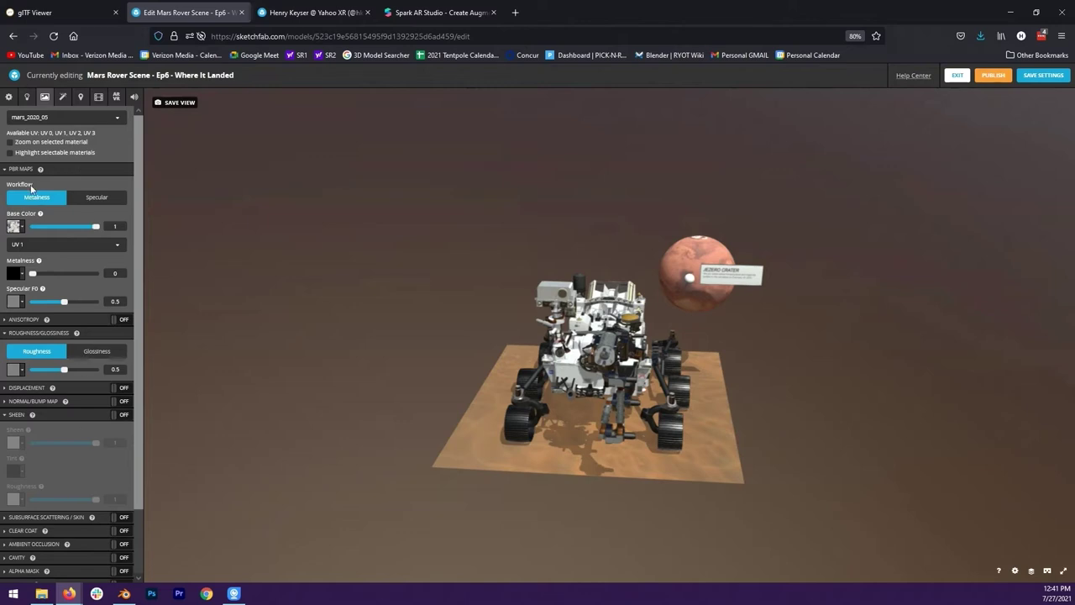
scroll(162, 435, "up", 5)
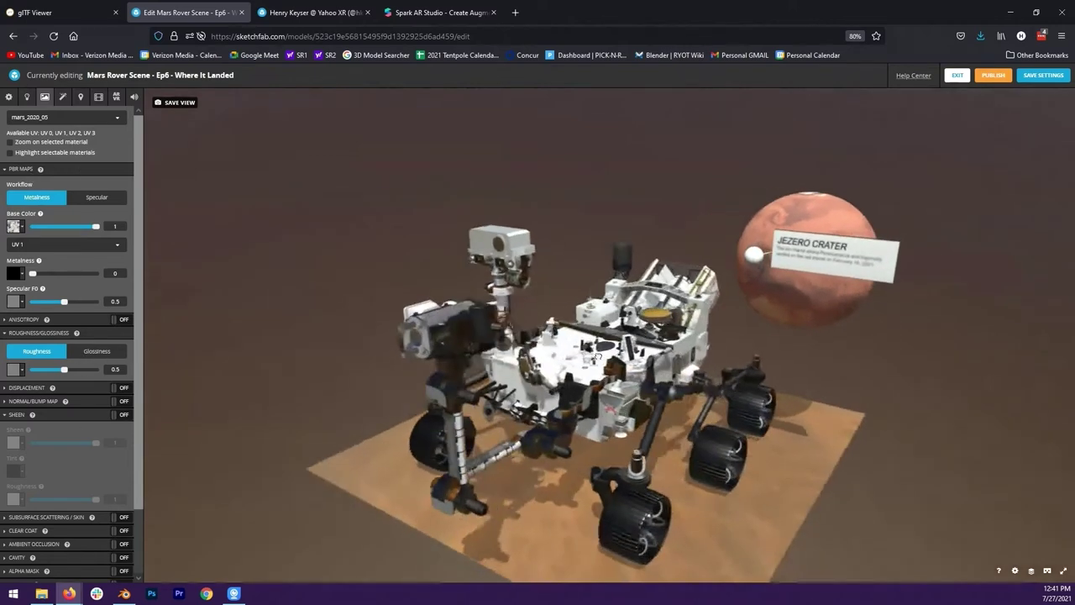
left_click(64, 98)
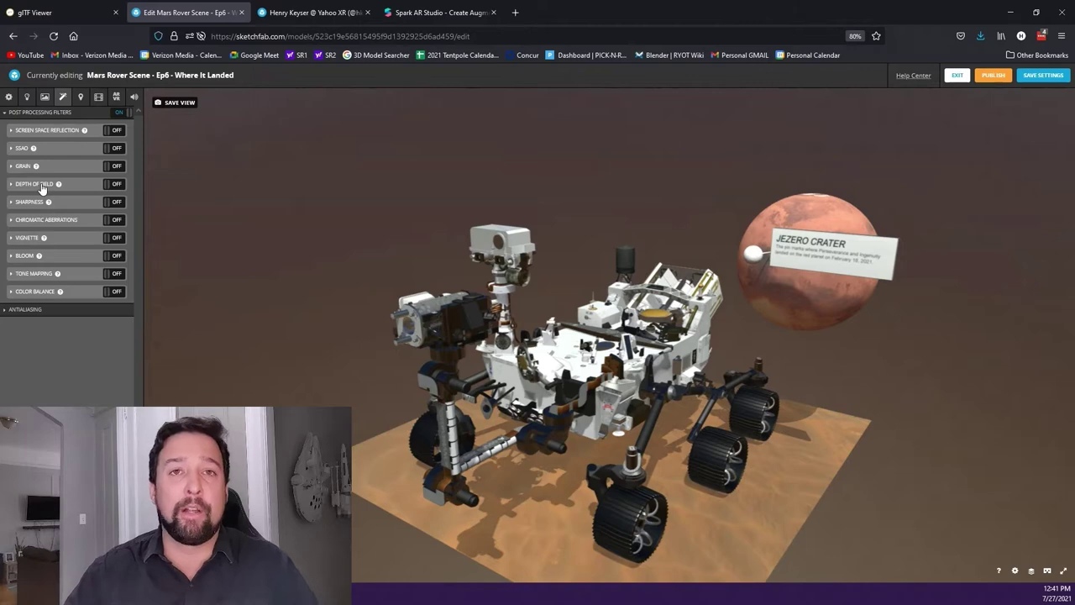
Try placing an untitled annotation on the white Jezero Crater pin of the Mars globe, and delete that annotation
left_click(82, 100)
mouse_move(587, 308)
left_mouse_down()
mouse_move(607, 309)
mouse_move(554, 306)
mouse_move(594, 304)
mouse_move(731, 252)
left_mouse_up()
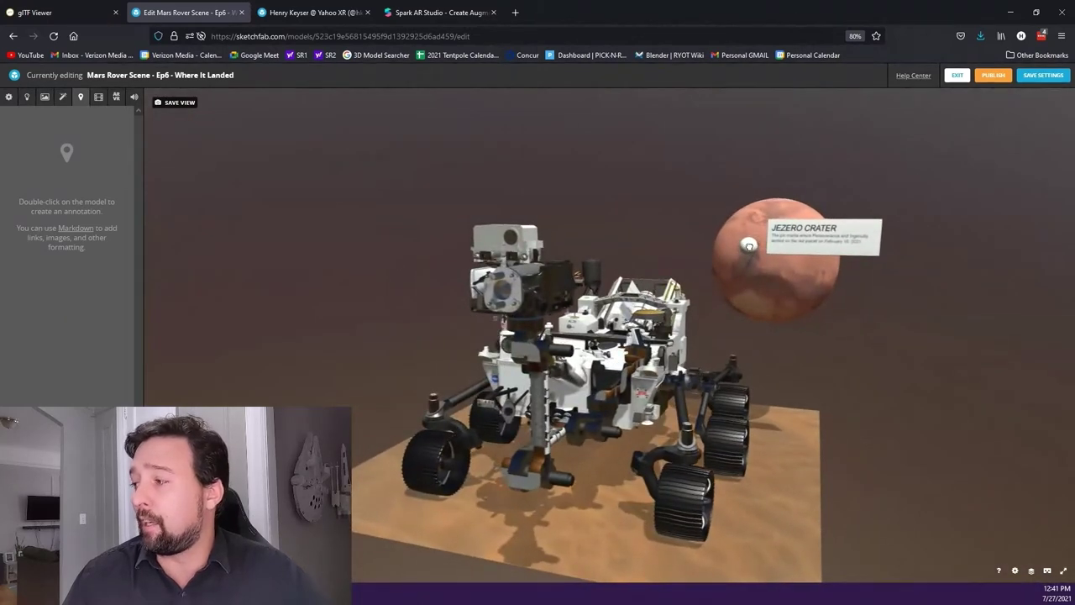
double_click(747, 247)
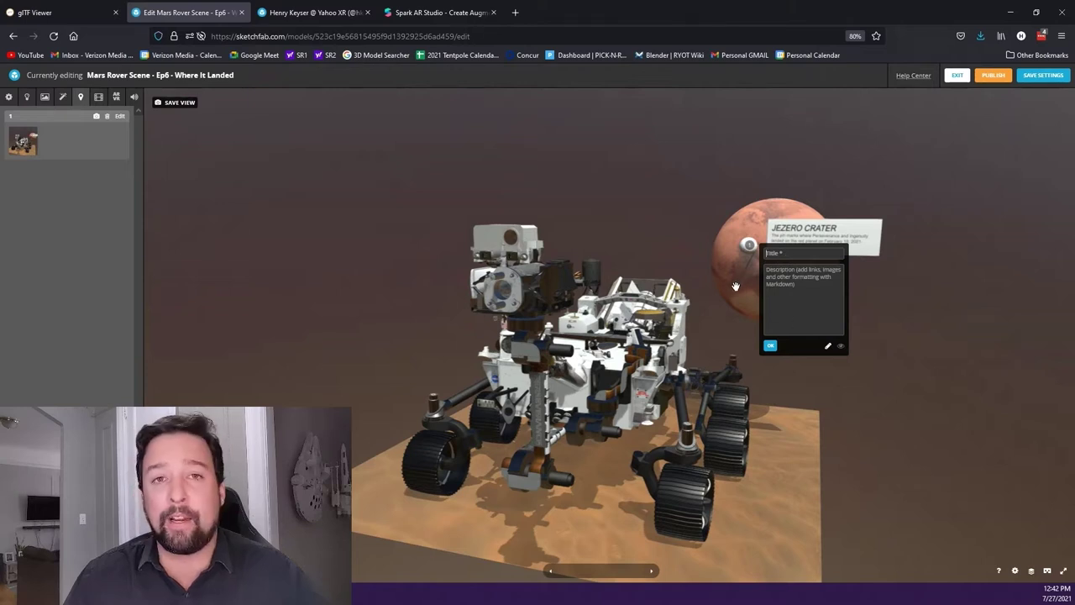
left_click(770, 345)
left_click(812, 384)
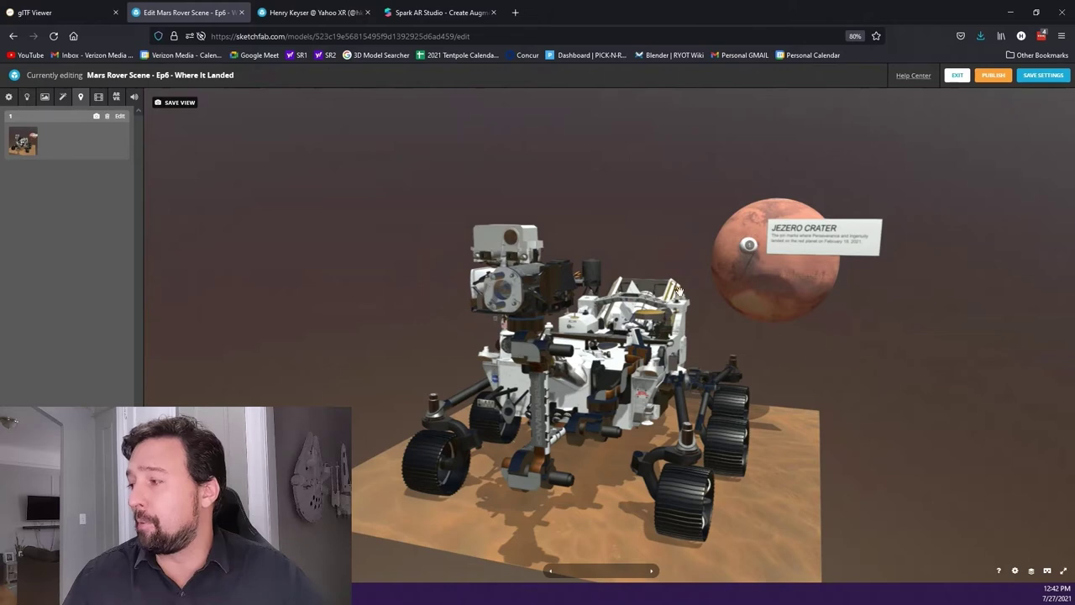
left_click(108, 116)
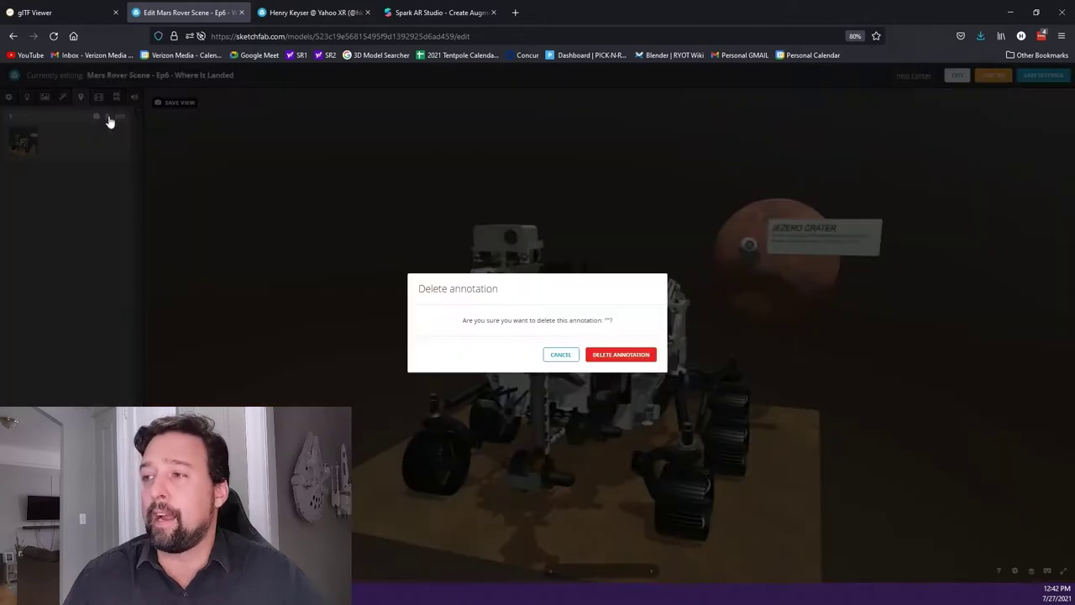
left_click(643, 356)
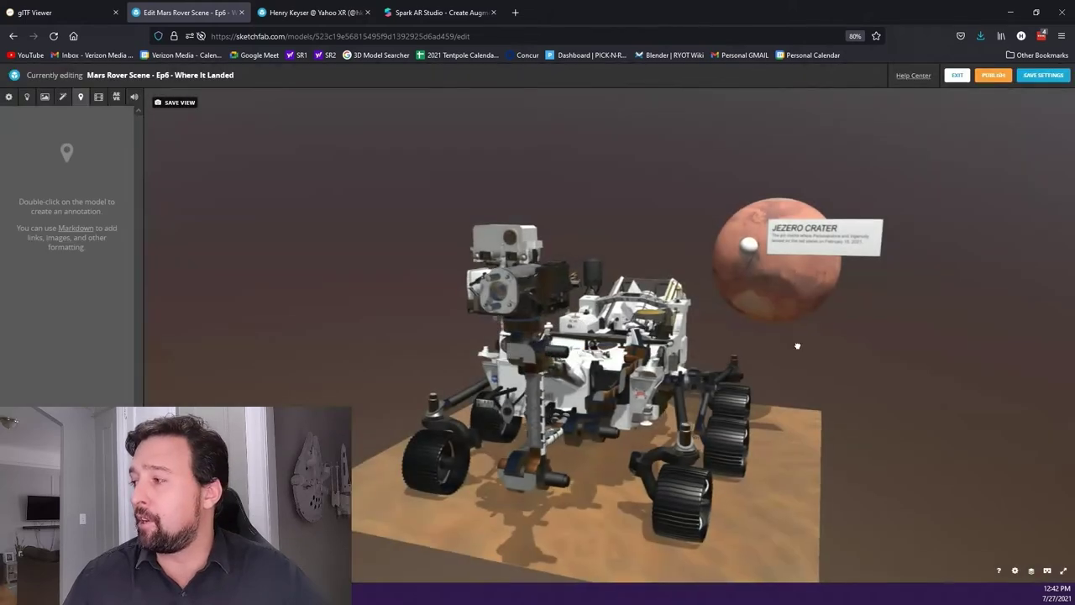
Look at the animation settings, set the VR world scale to 1.2918, and compare the human figure with the rover from several angles
left_click(98, 97)
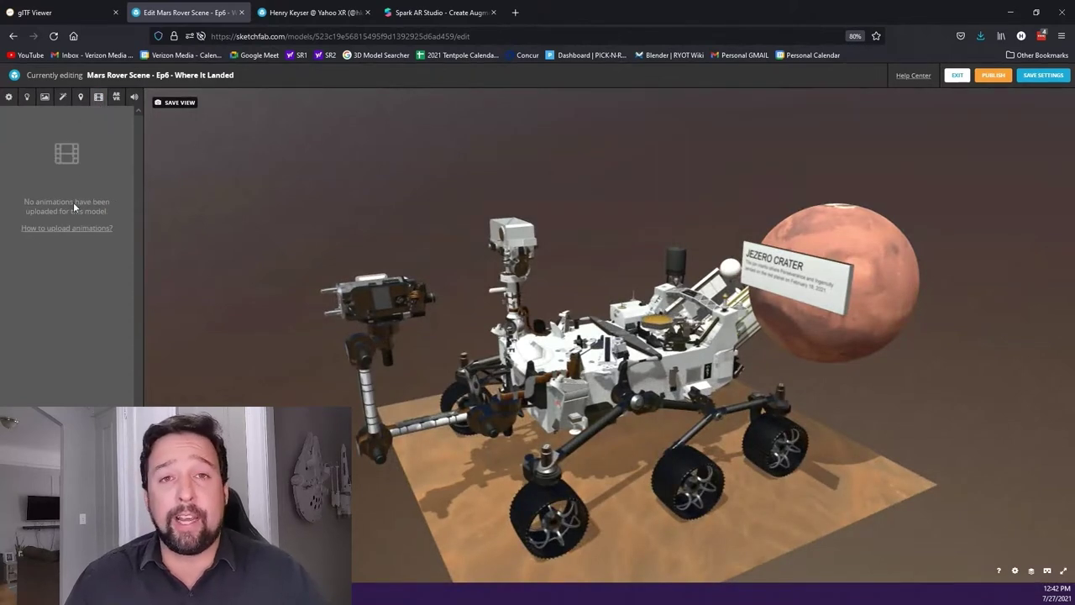
left_click(117, 98)
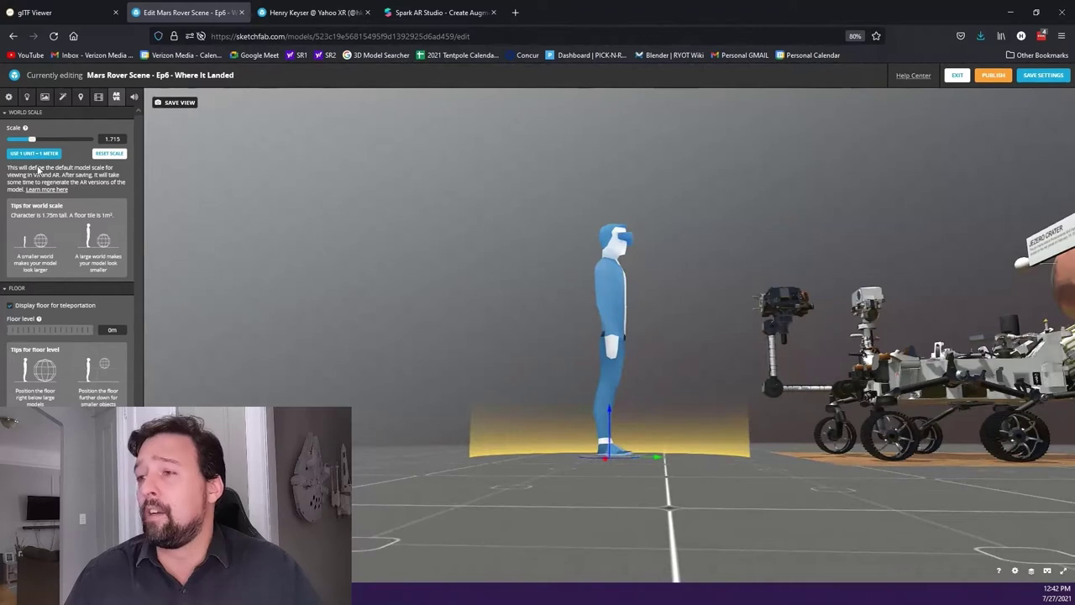
left_click_drag(32, 140, 30, 140)
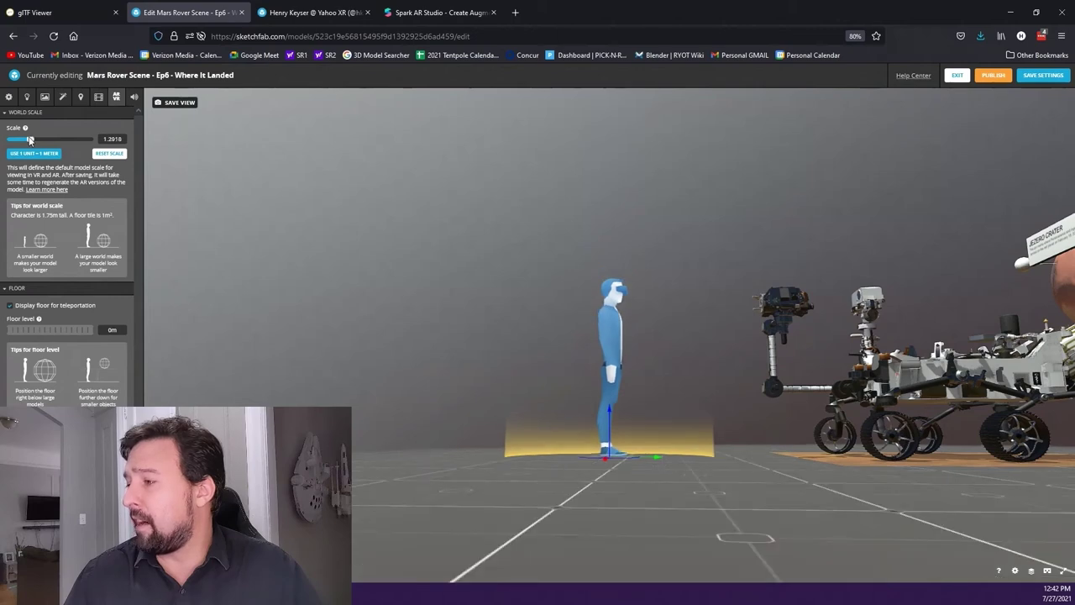
left_click_drag(698, 314, 791, 413)
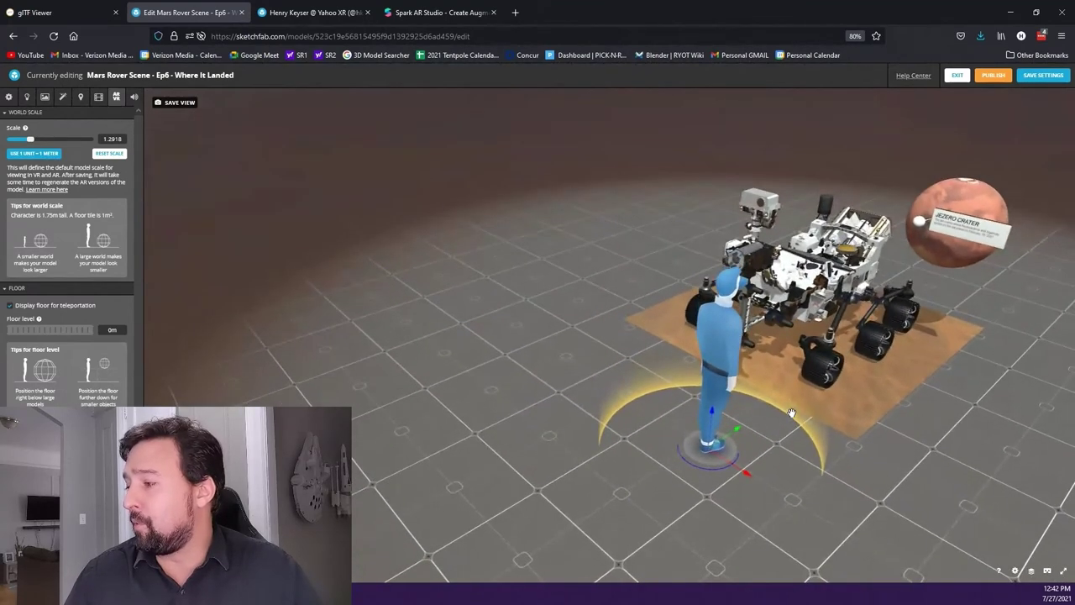
left_click_drag(710, 469, 877, 252)
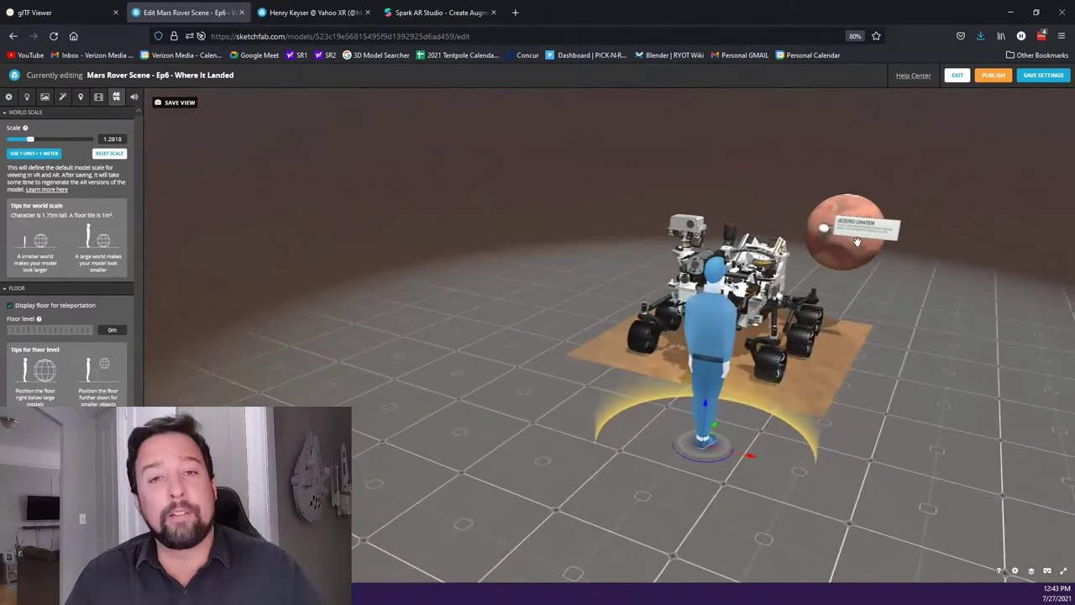
left_click_drag(836, 419, 798, 413)
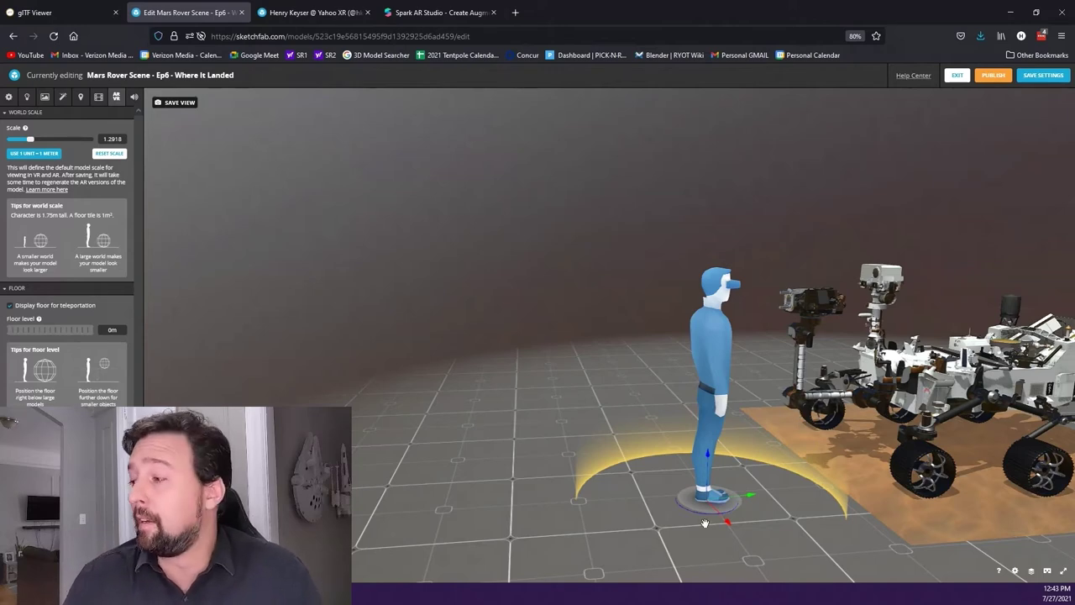
Open the sound settings, and save a closer view framing the rover and the Mars globe as the model's starting view
left_click(136, 97)
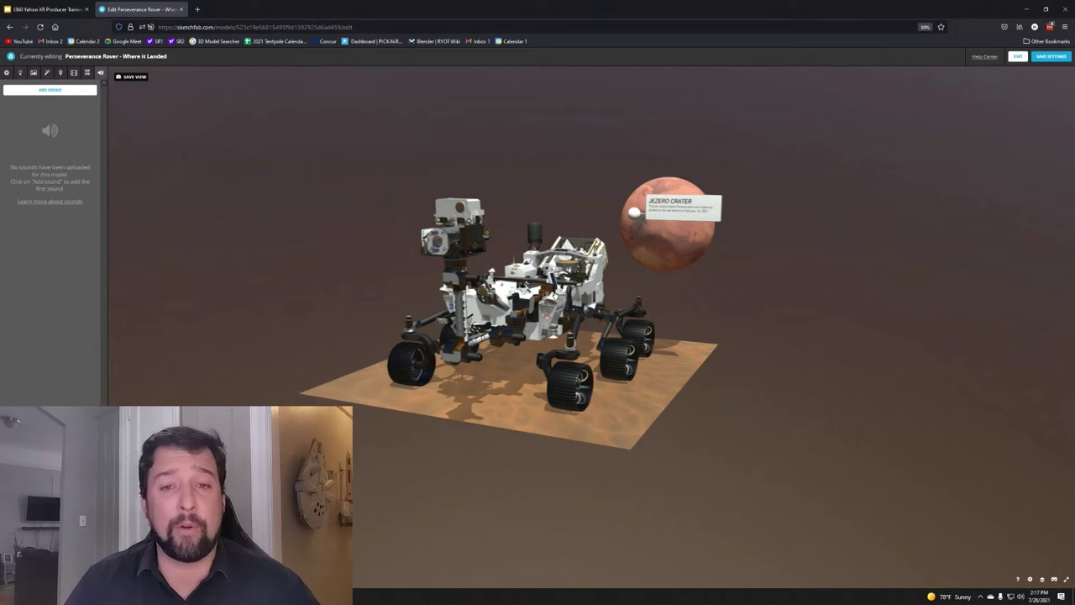
scroll(487, 328, "up", 5)
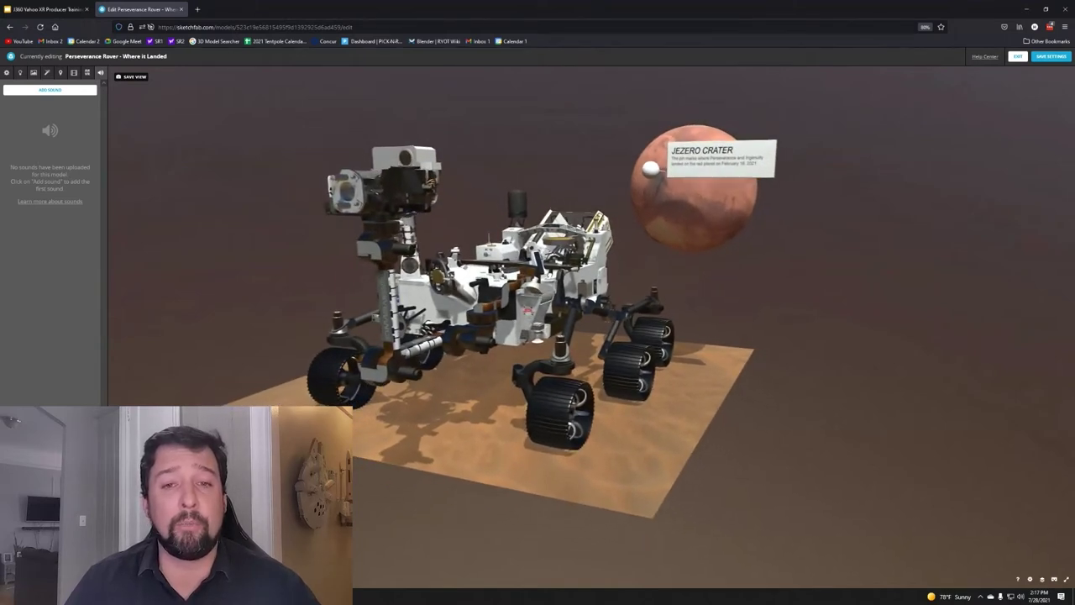
left_click_drag(504, 336, 554, 334)
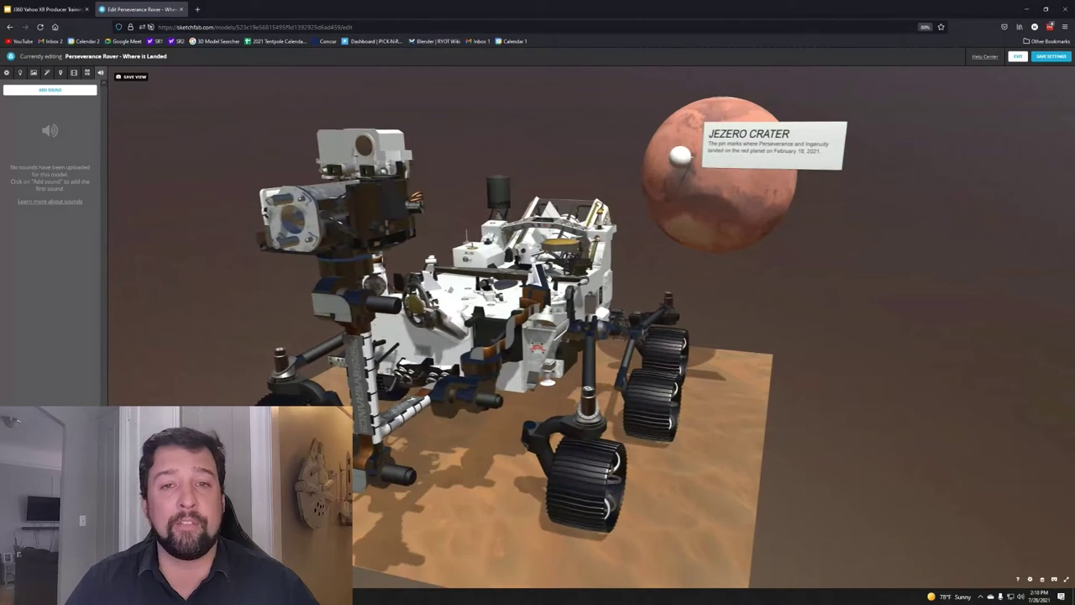
mouse_move(591, 292)
left_mouse_down()
mouse_move(484, 298)
mouse_move(593, 288)
left_mouse_up()
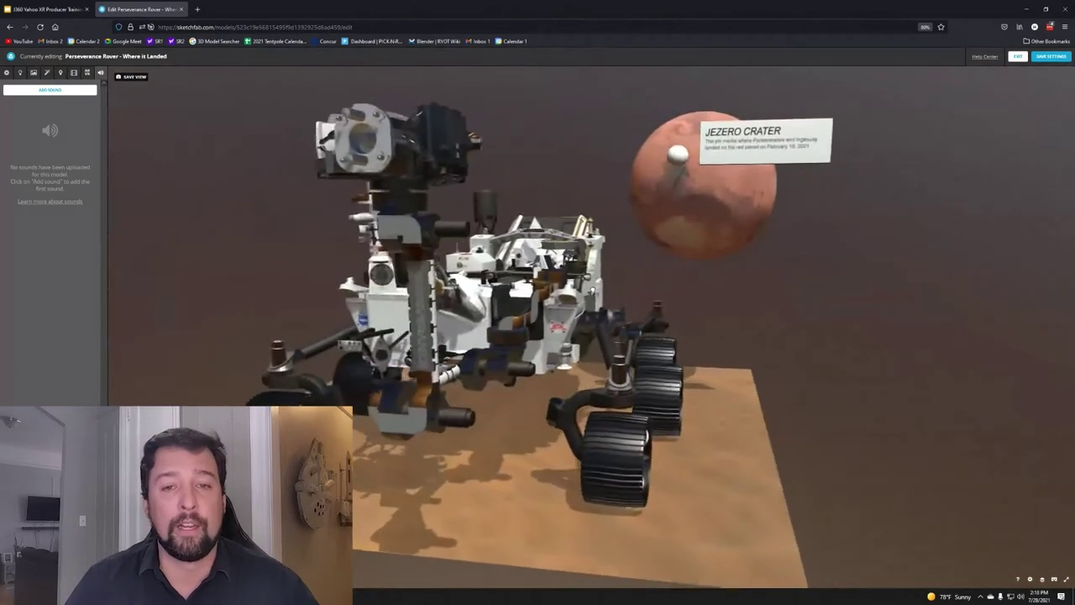
mouse_move(593, 288)
left_mouse_down()
mouse_move(487, 302)
mouse_move(739, 294)
left_mouse_up()
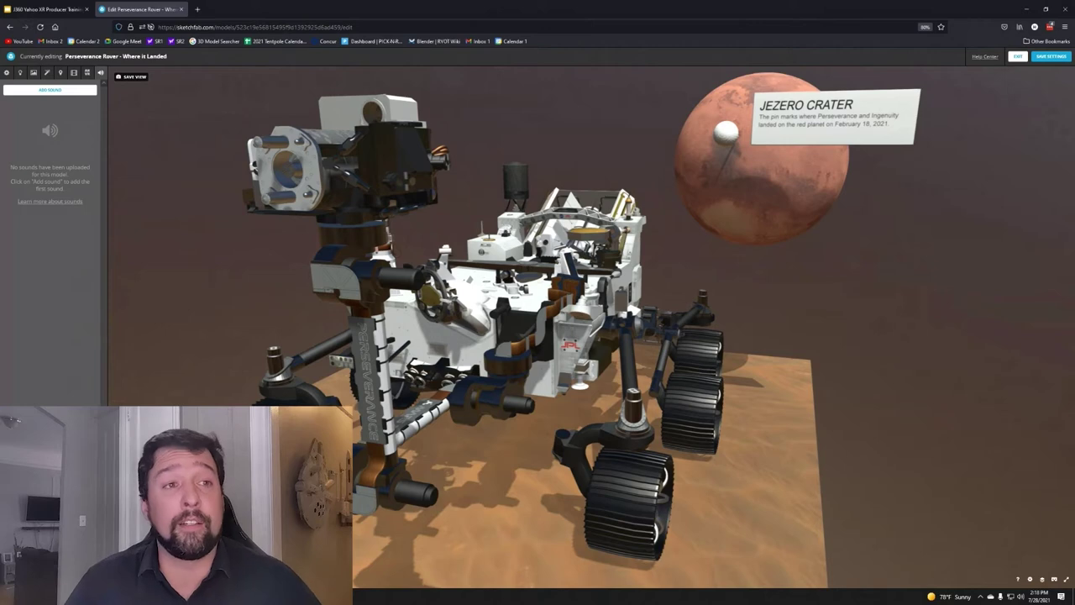
left_click(135, 77)
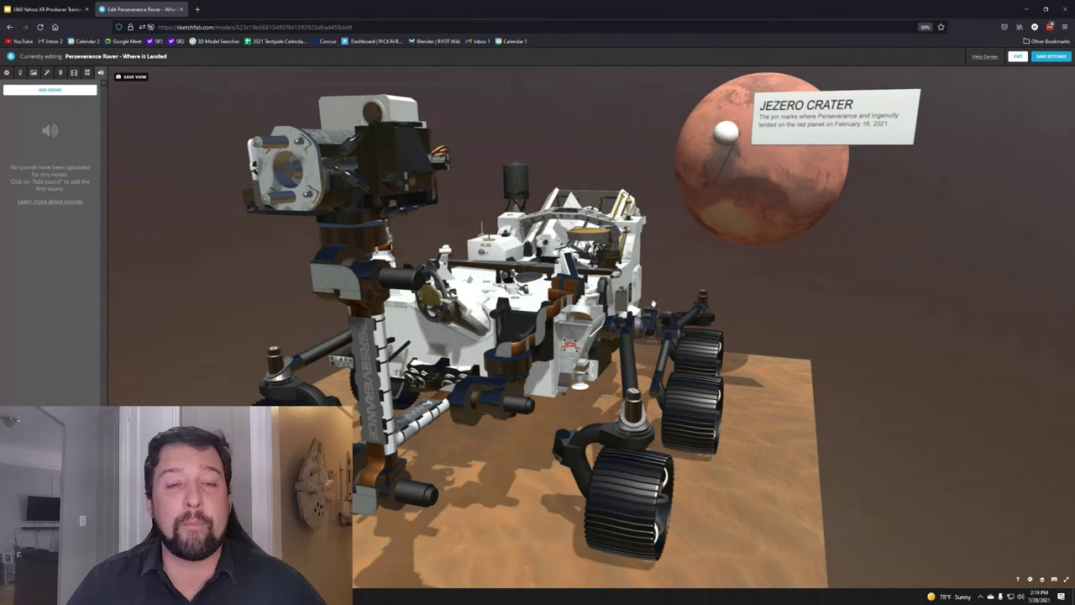
mouse_move(660, 297)
left_mouse_down()
mouse_move(633, 300)
mouse_move(660, 297)
left_mouse_up()
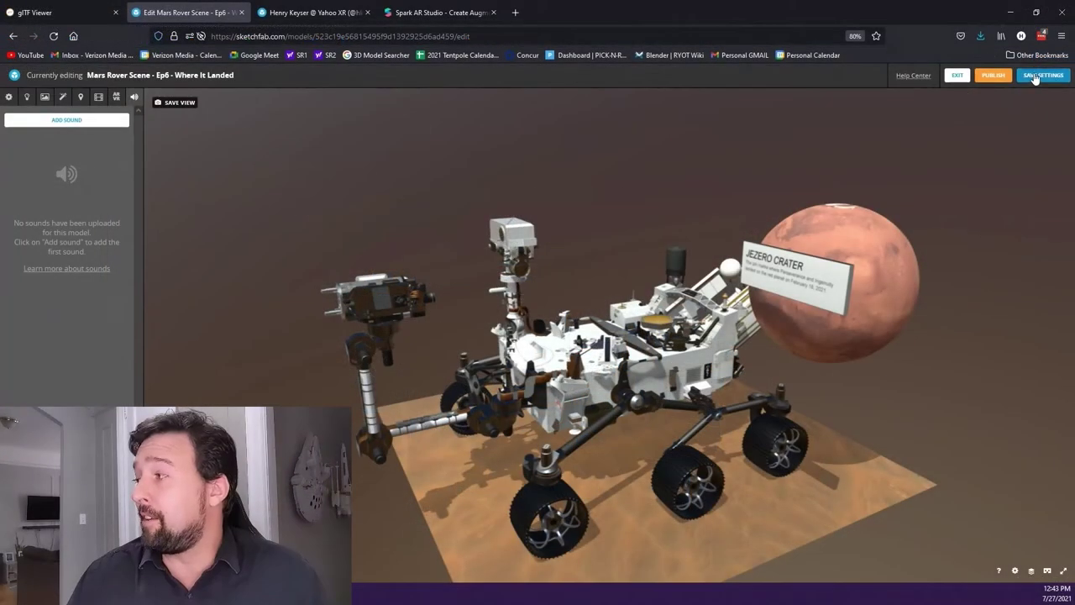
Save the model's 3D settings and exit the editor to the model's properties page
left_click(1035, 77)
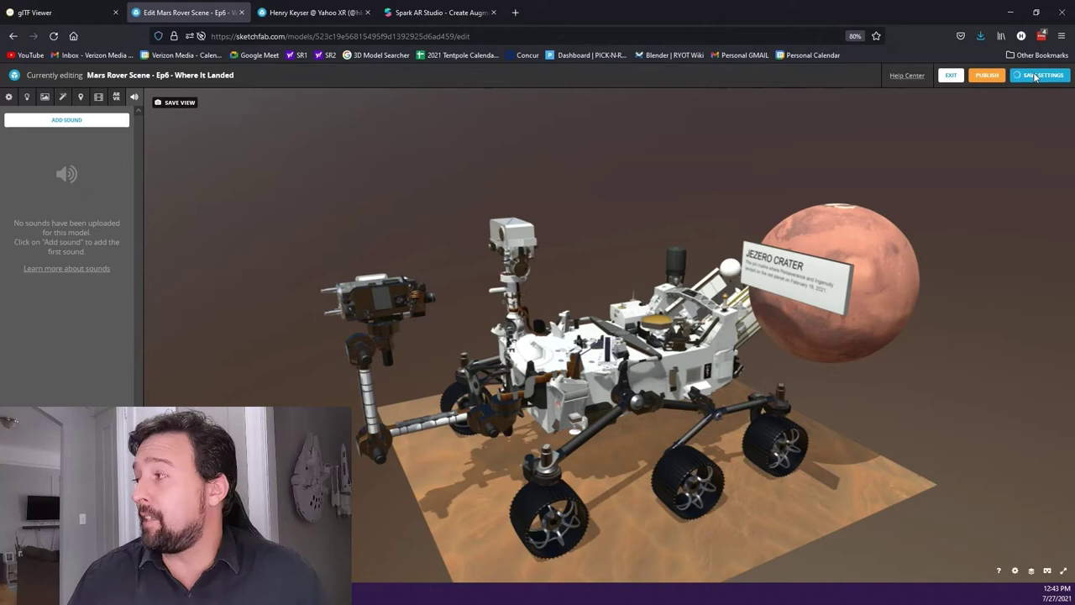
left_click(948, 80)
left_click(978, 75)
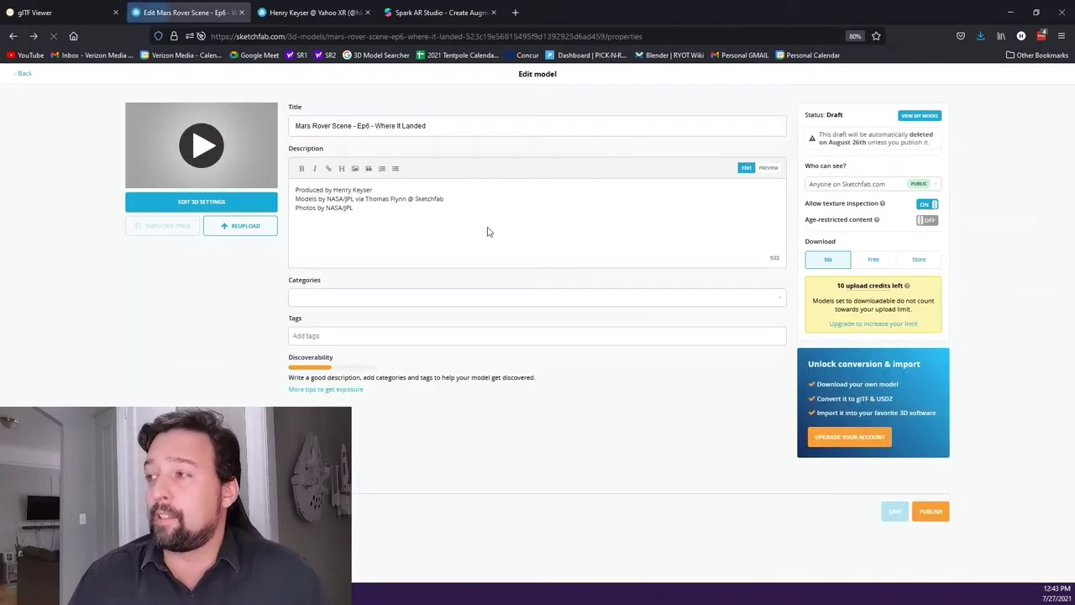
Change the model's title to "Perseverance Rover - Where it Landed"
triple_click(329, 126)
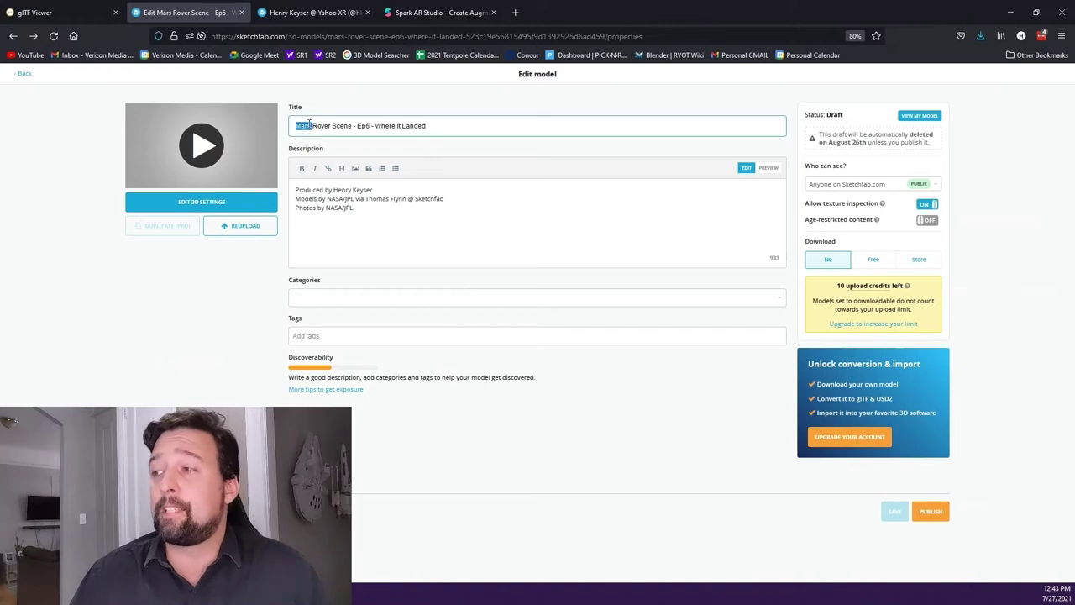
left_click(321, 128)
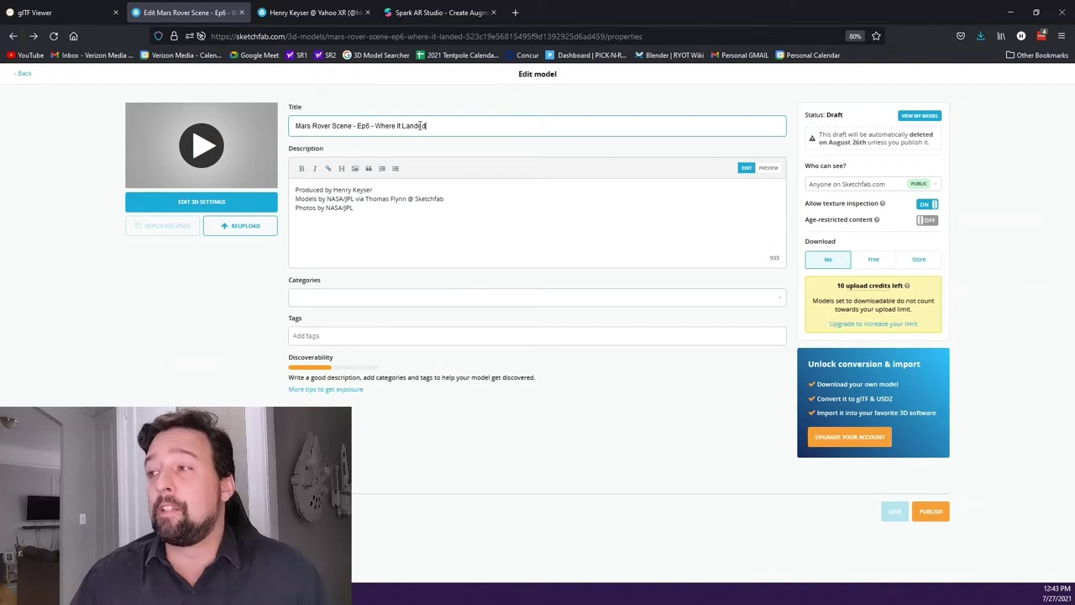
left_click_drag(421, 126, 265, 127)
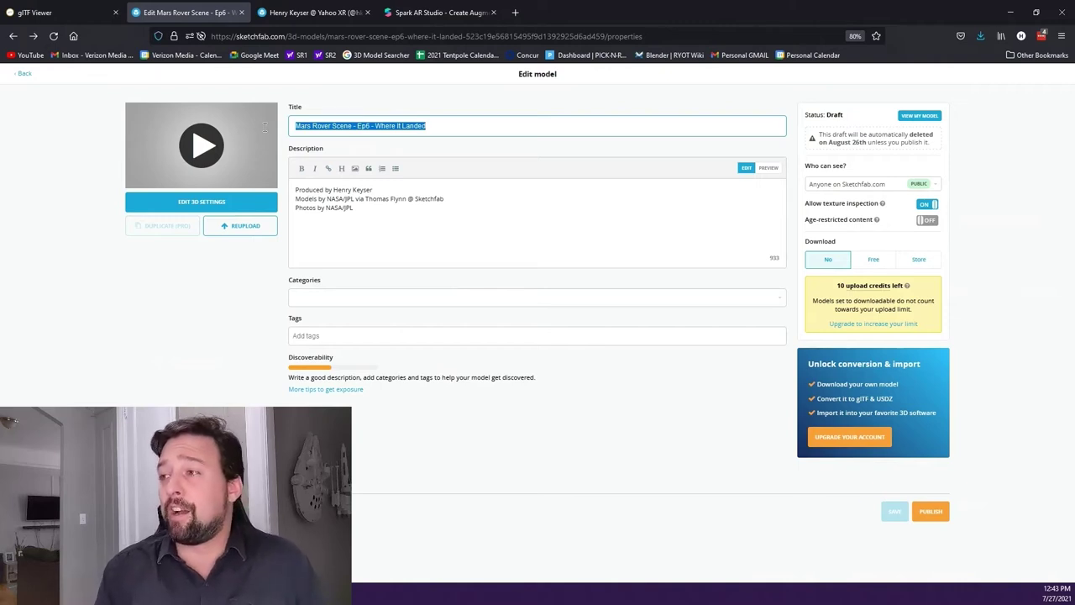
type("Perseveran")
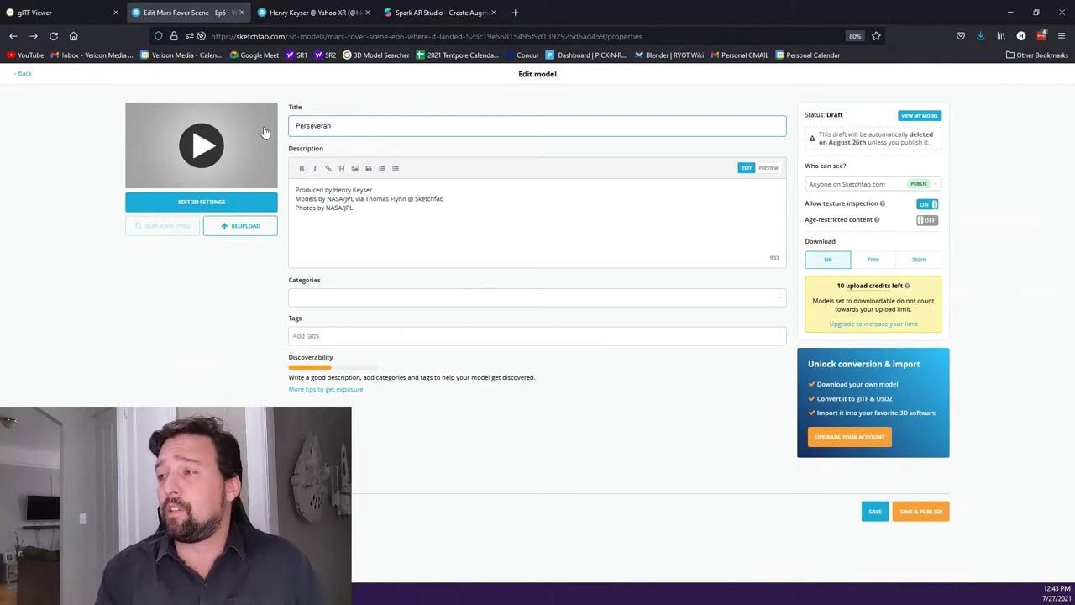
type("ce Rover - Wher")
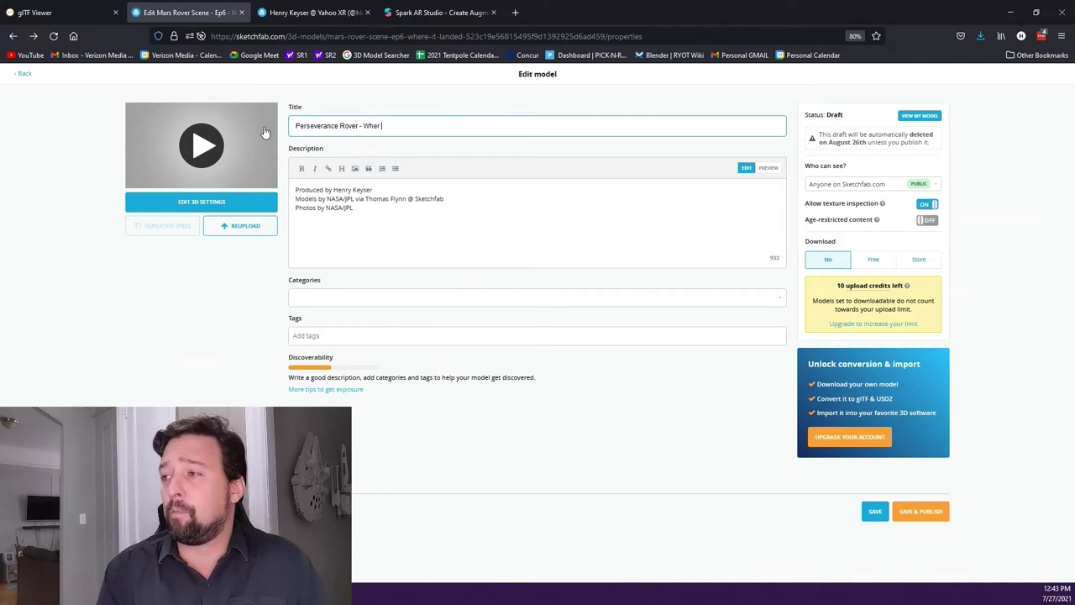
type("e it Lande")
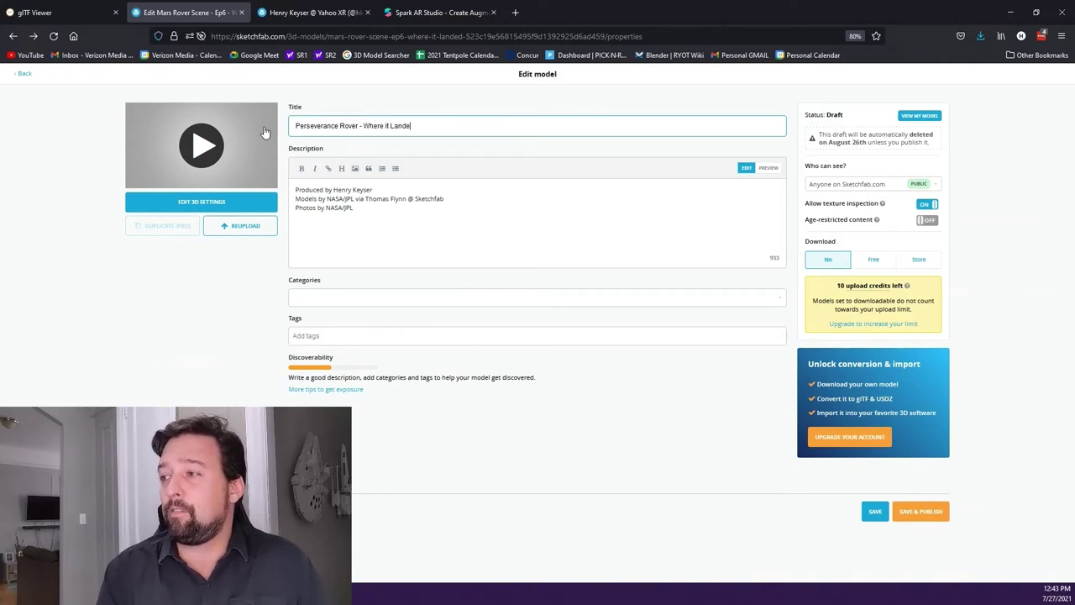
left_click(277, 281)
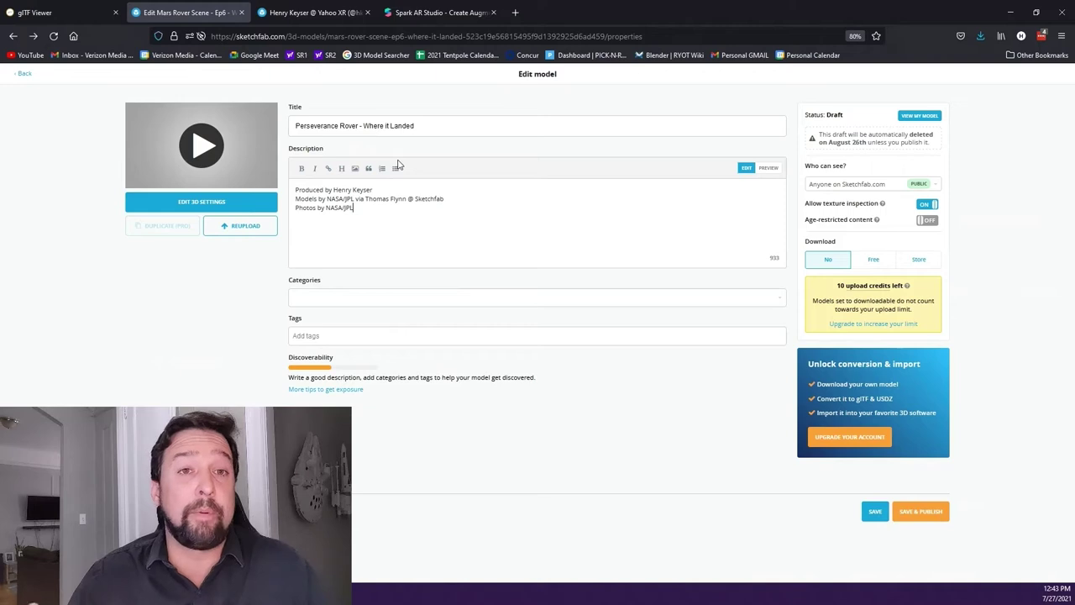
Look at the category list and the tags field without adding any, and save and publish the model
left_click(406, 302)
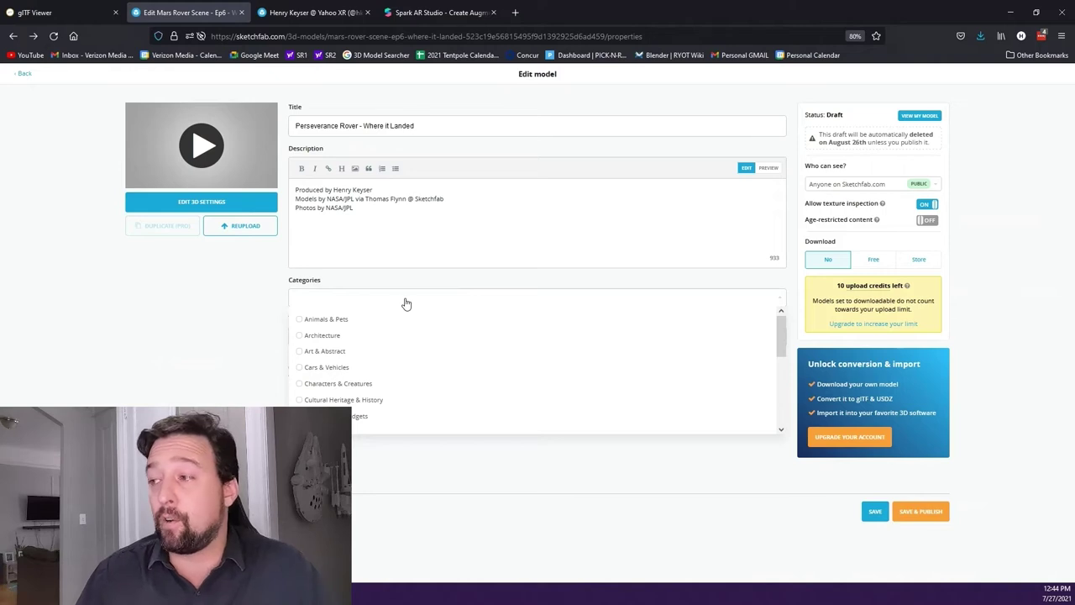
left_click(420, 255)
left_click(333, 341)
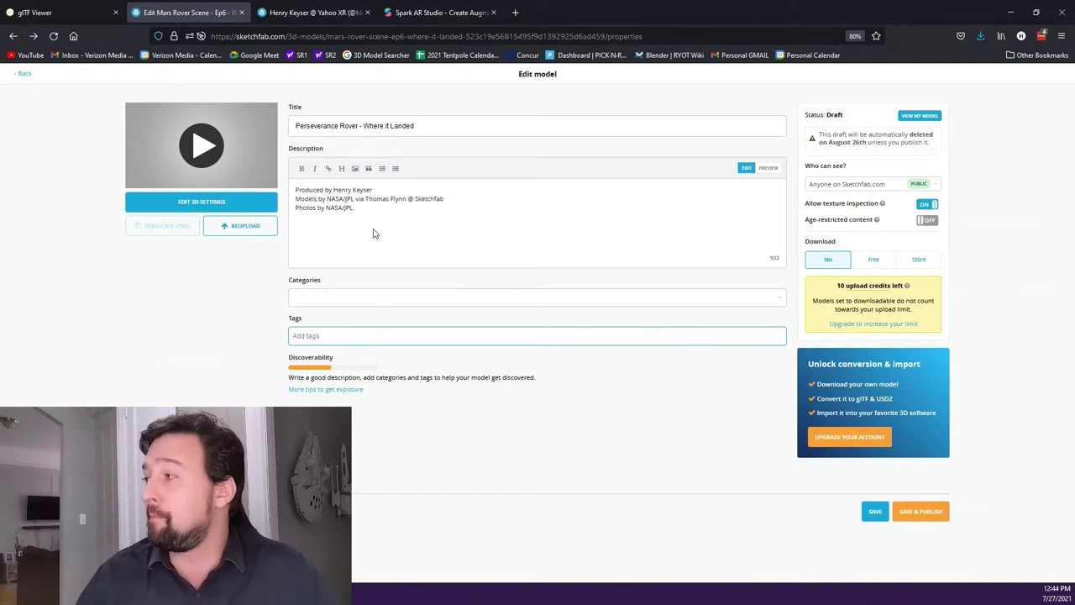
left_click(919, 514)
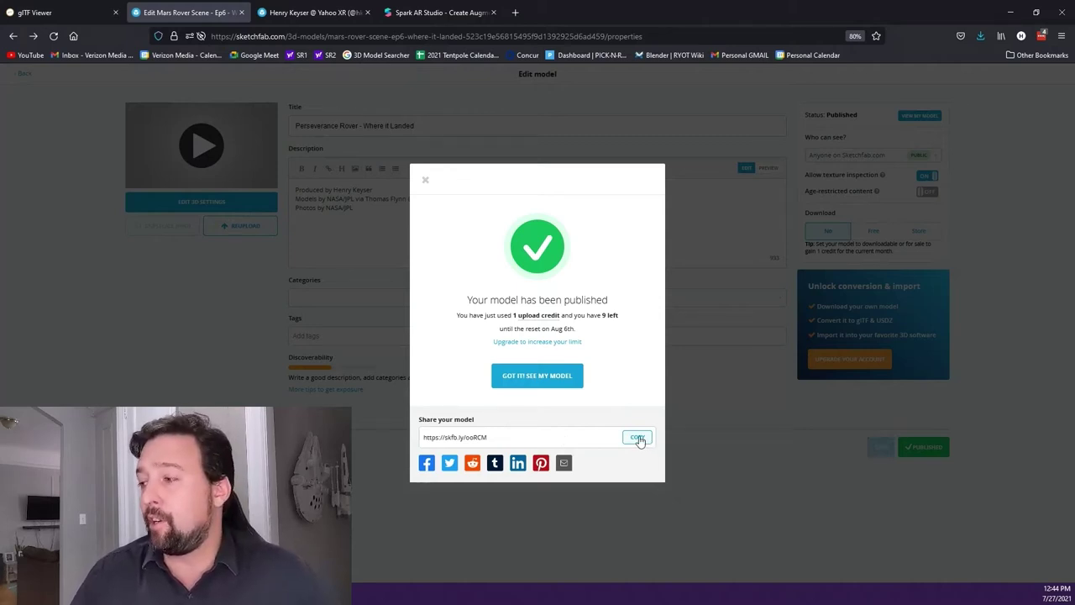
Go to the published model's page and open its embed options
left_click(534, 379)
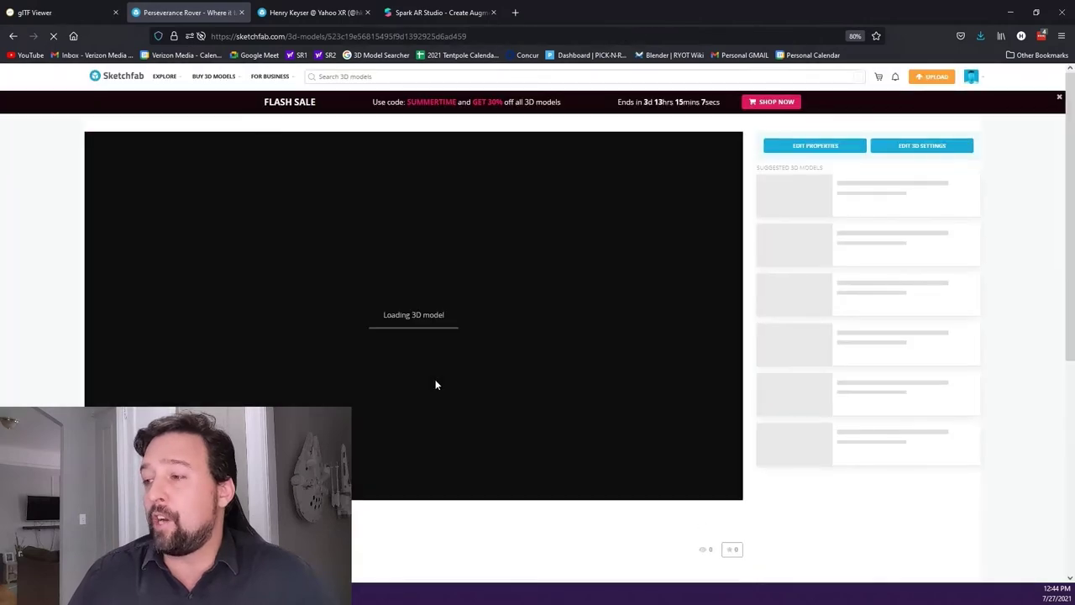
scroll(360, 528, "down", 1)
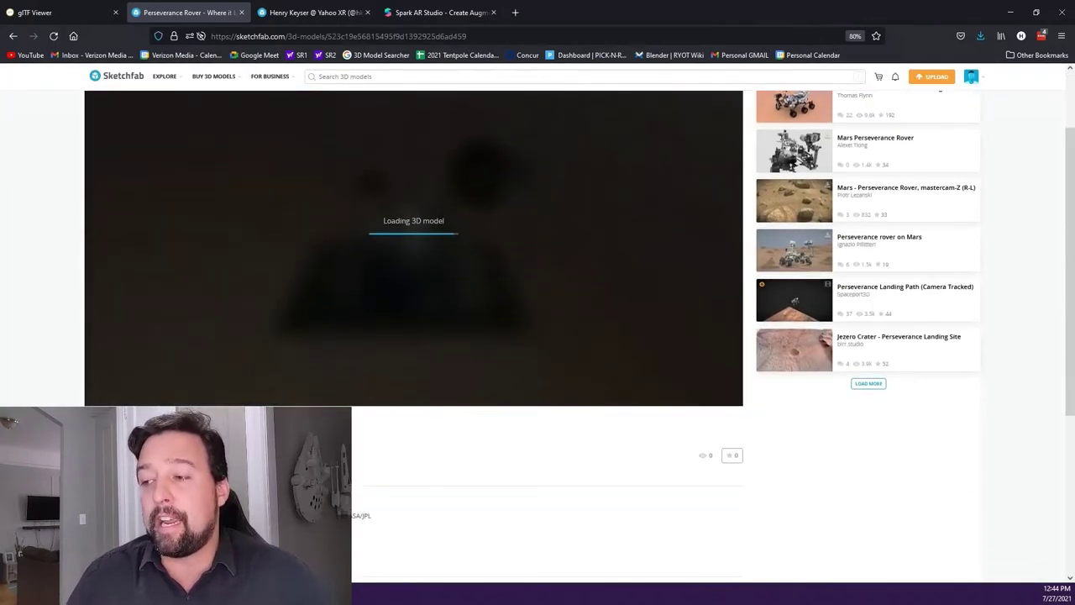
left_click(145, 478)
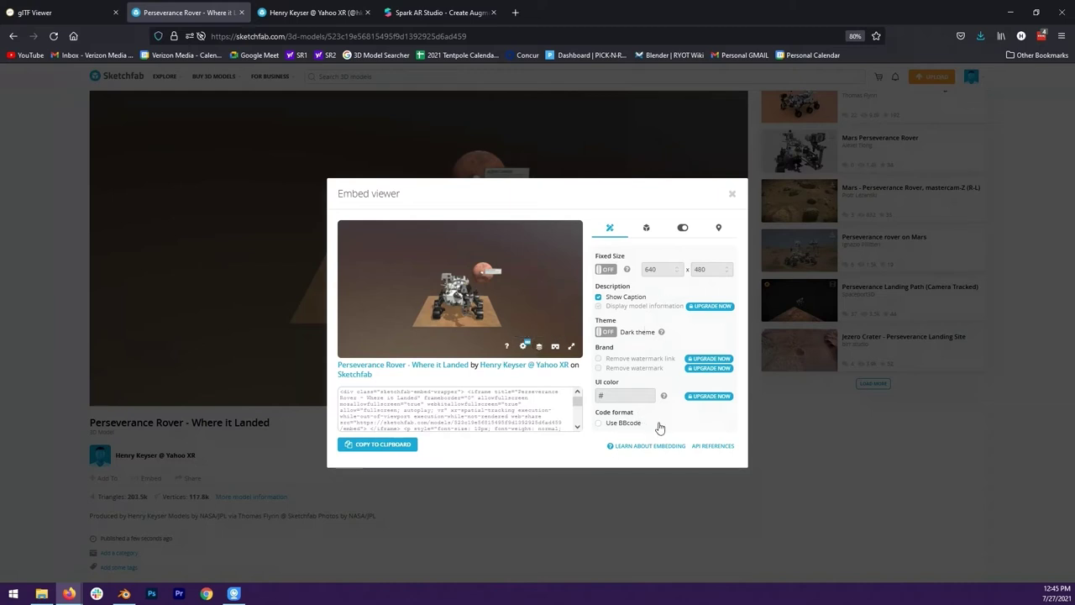
In the embed content options, enable Autostart, disable Animated entrance, and leave Preload textures off
left_click(645, 233)
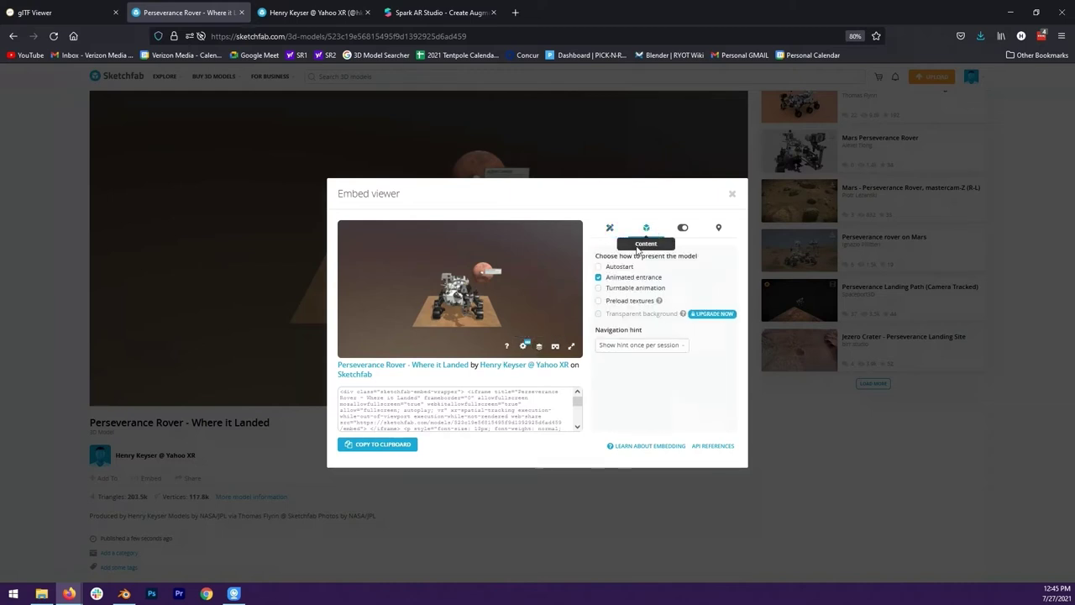
left_click(599, 267)
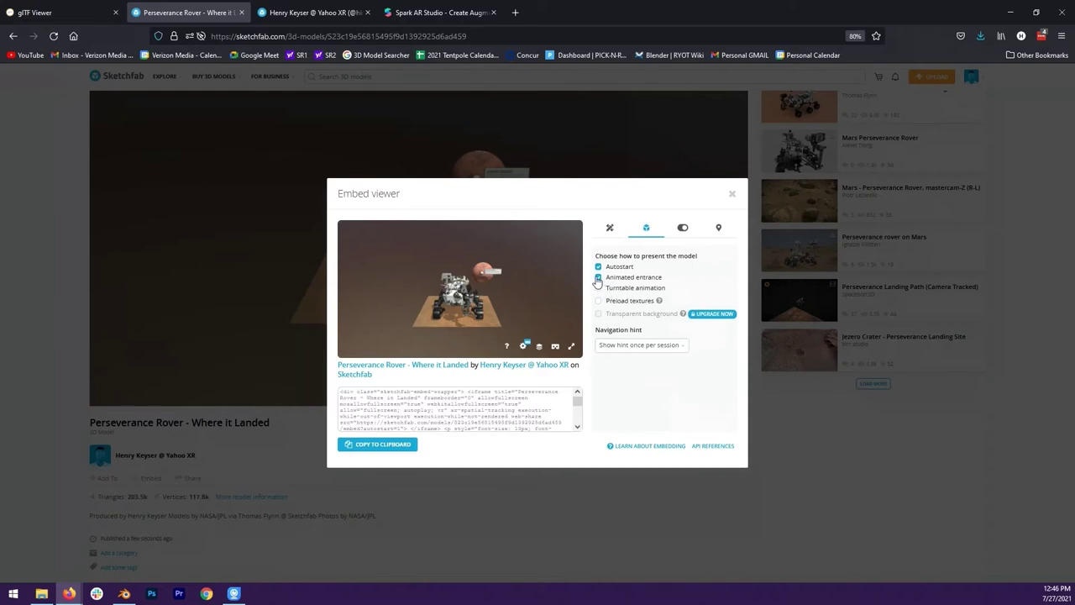
left_click(598, 278)
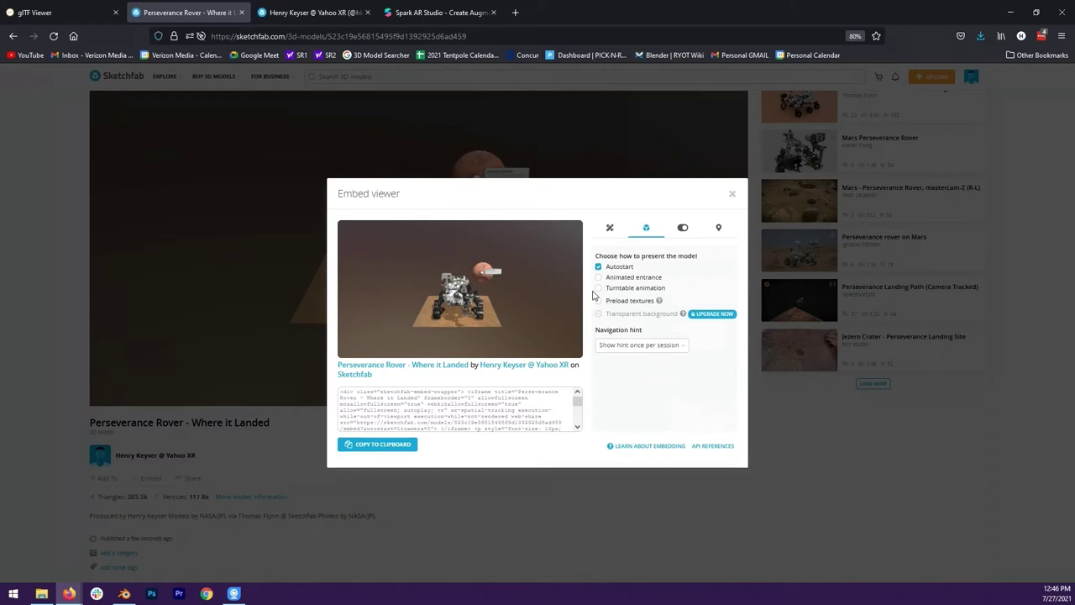
left_click(599, 301)
left_click(599, 302)
Check the embed's control and annotation options, and copy the embed code to the clipboard
left_click(682, 229)
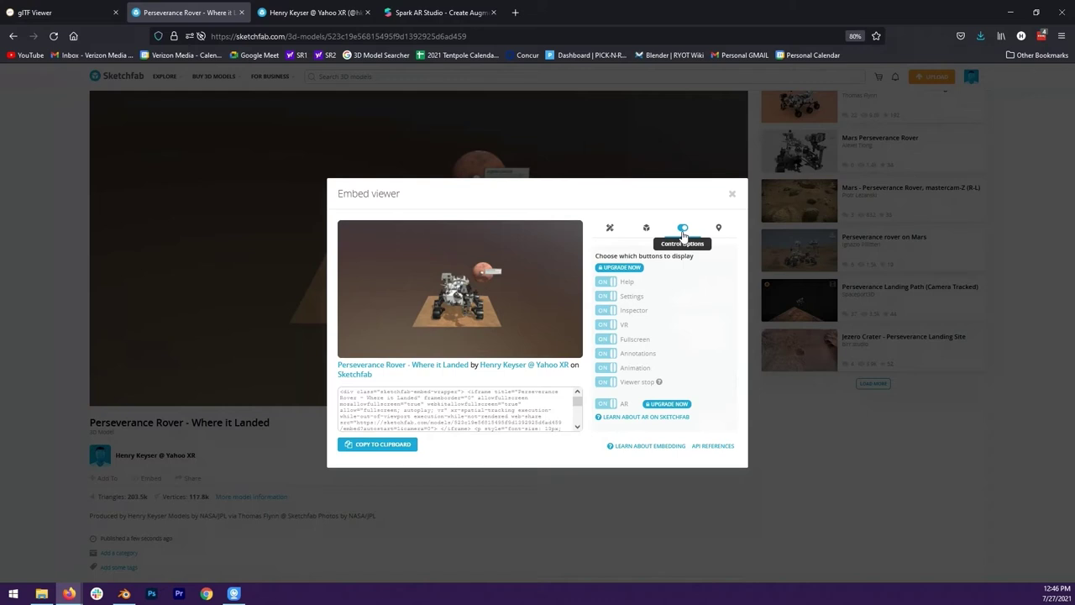
left_click(719, 228)
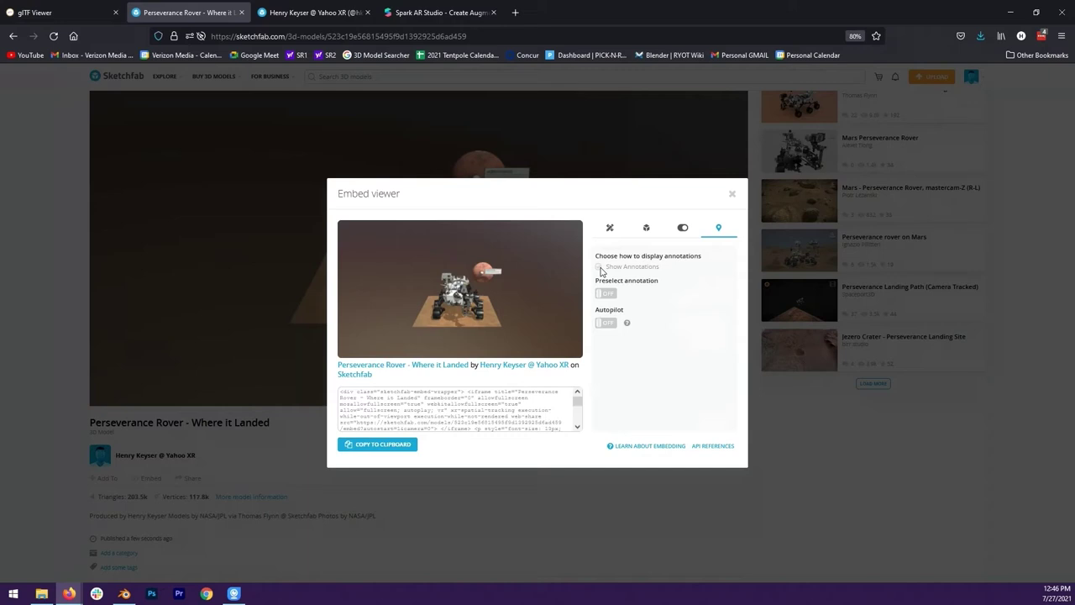
left_click(383, 447)
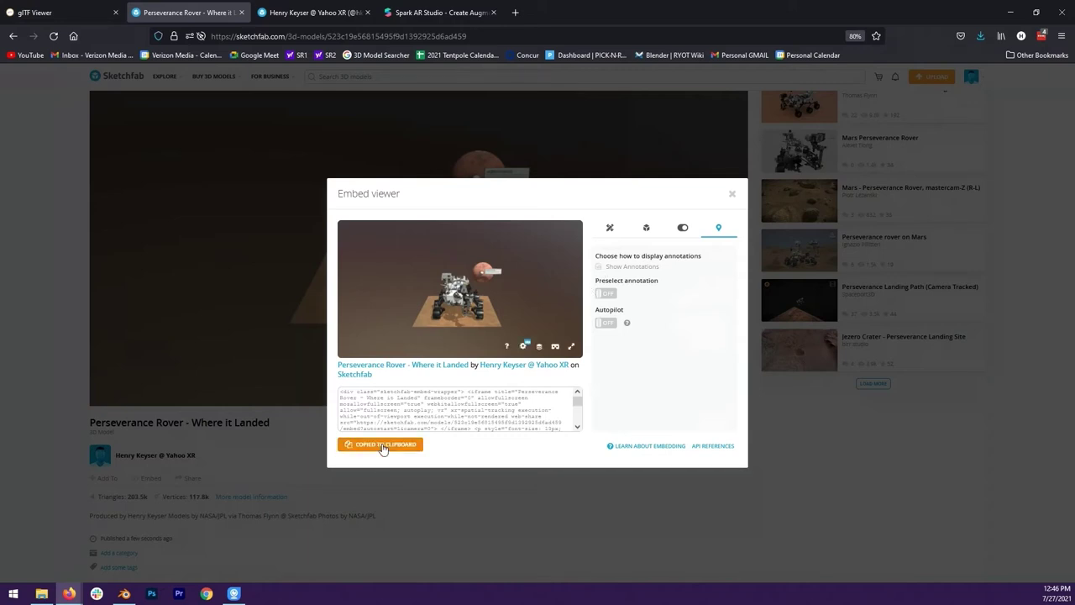